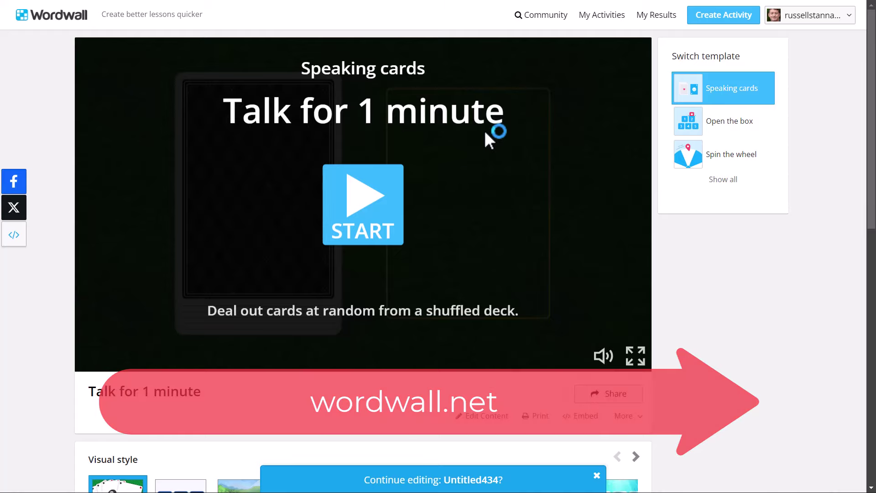
Start the "Talk for 1 minute" speaking cards activity and deal out two question cards
left_click(378, 208)
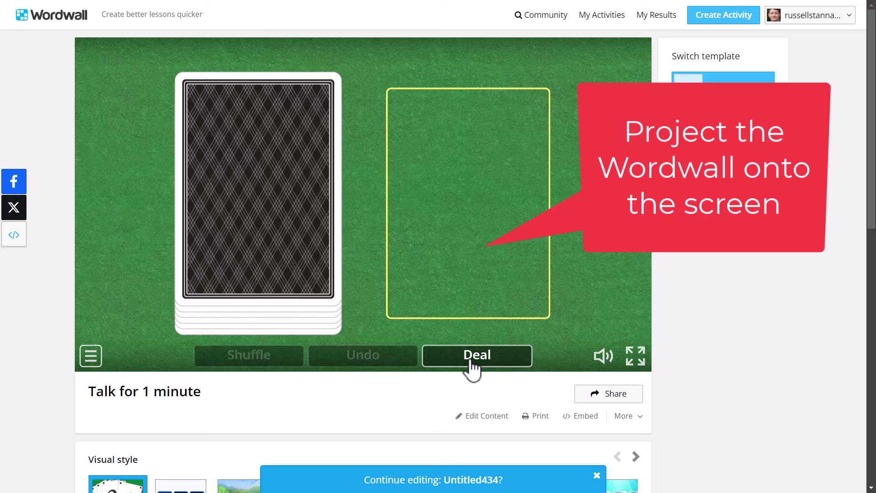
left_click(470, 365)
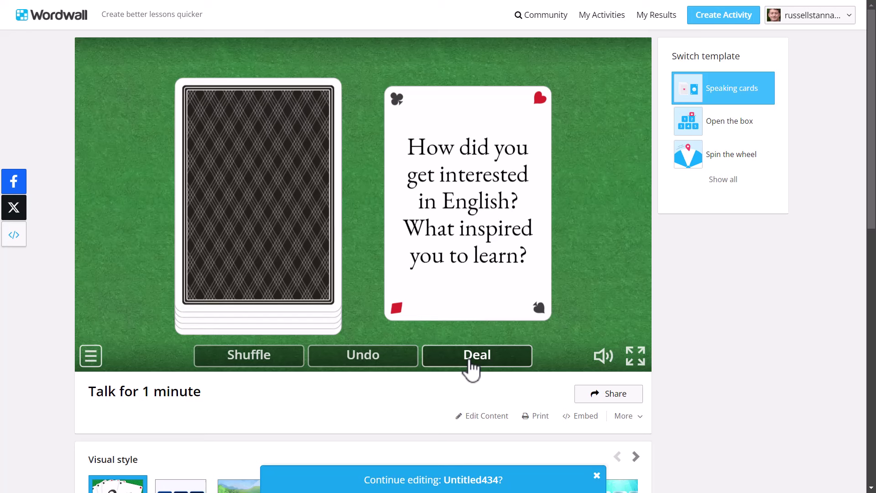
left_click(472, 365)
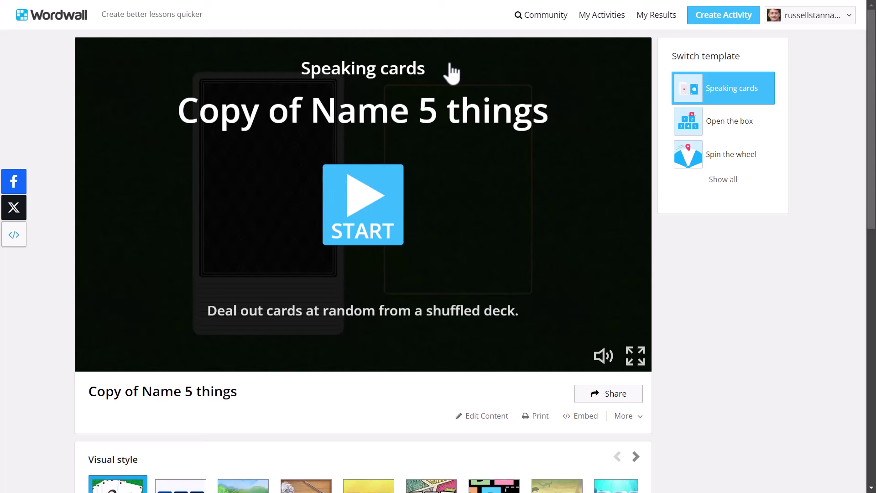
Start the "Copy of Name 5 things" speaking cards activity and deal out two cards
left_click(354, 191)
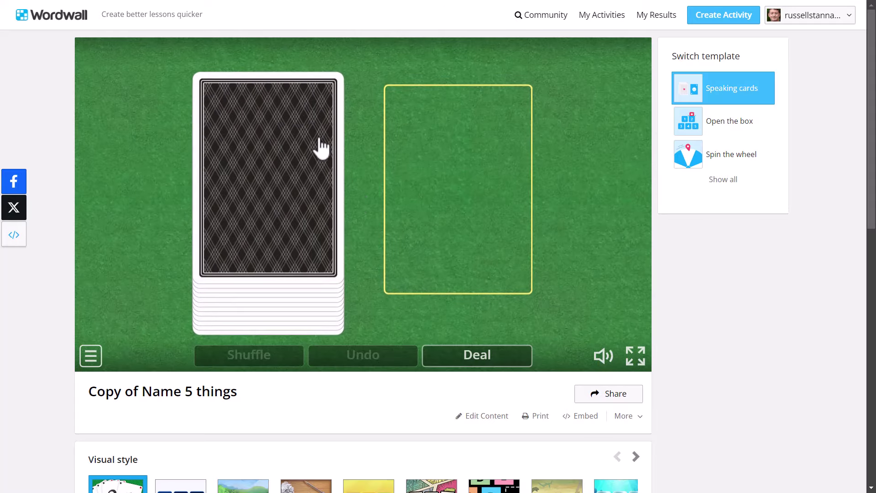
left_click(479, 356)
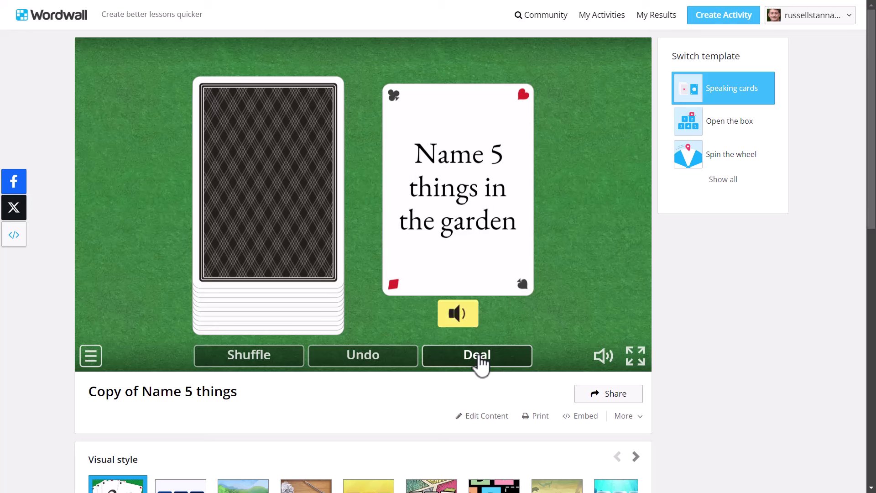
left_click(479, 360)
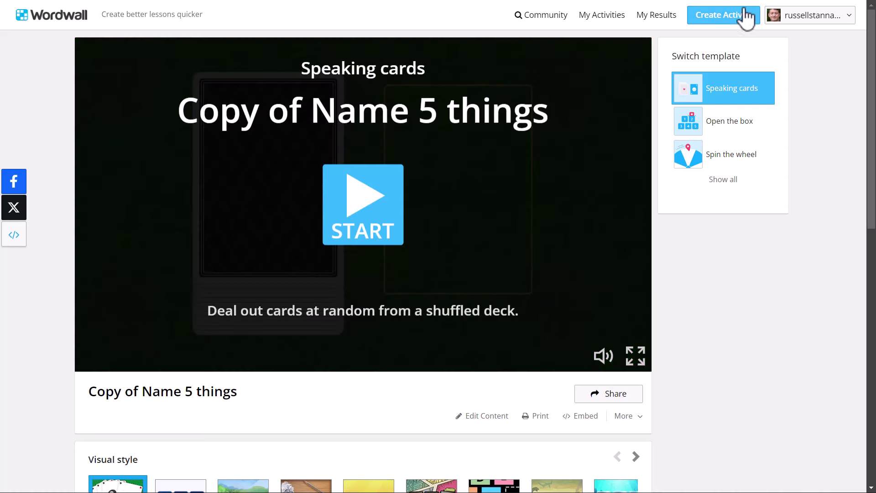
Create a new Speaking cards activity with "Name 5 animals" and "Name 5 famous cities" as the first two items
left_click(721, 17)
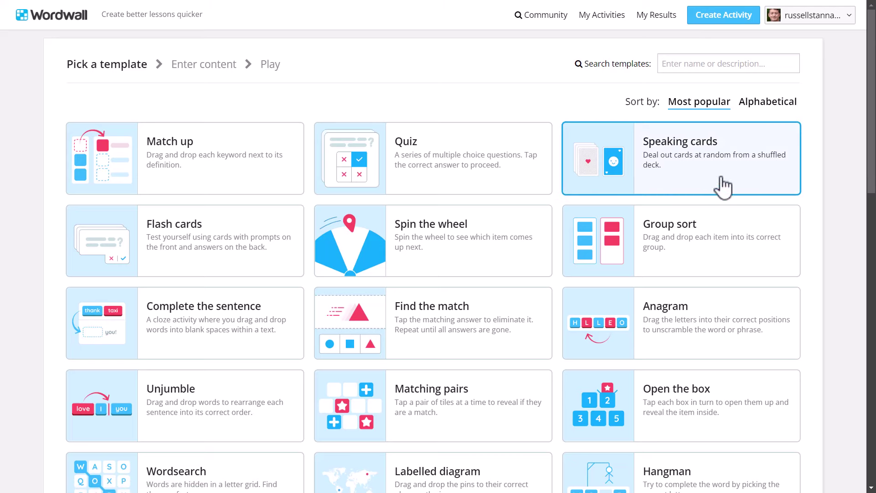
left_click(672, 179)
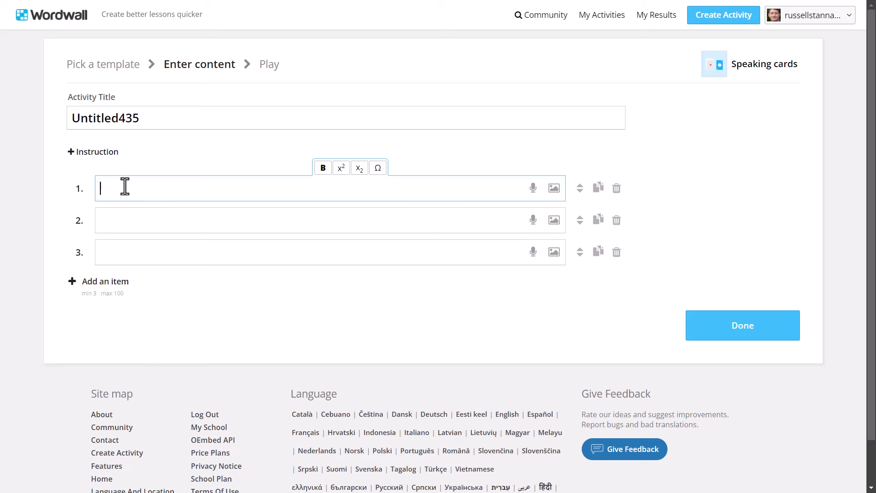
type("Name 5 animals")
left_click(125, 213)
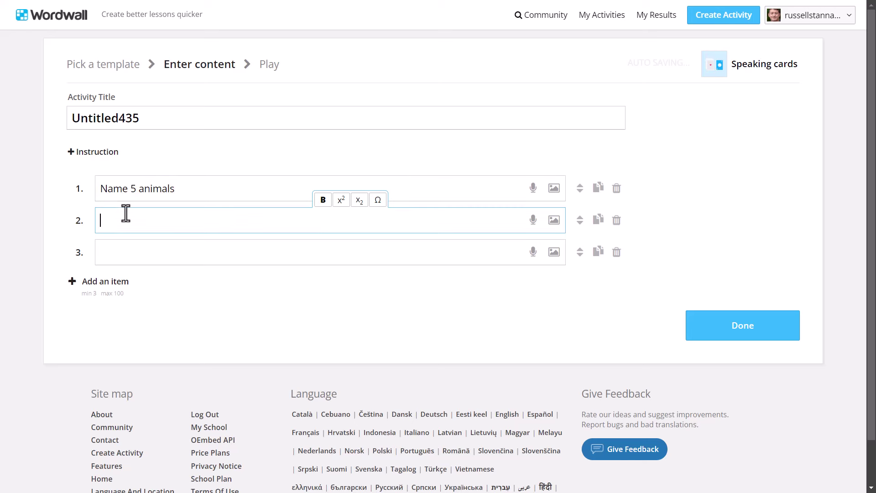
type("Name 5 famous cities")
Generate a spoken sound for the "Name 5 animals" item in English (GB) with the male voice
left_click(534, 188)
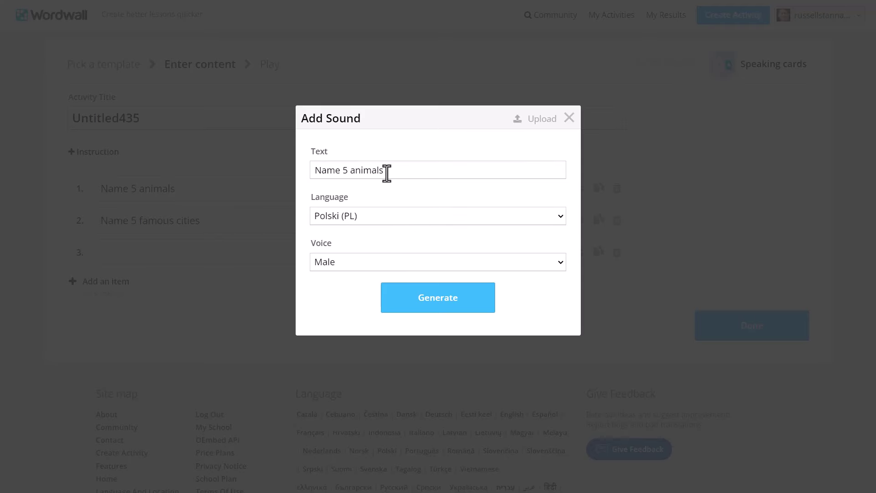
left_click(558, 218)
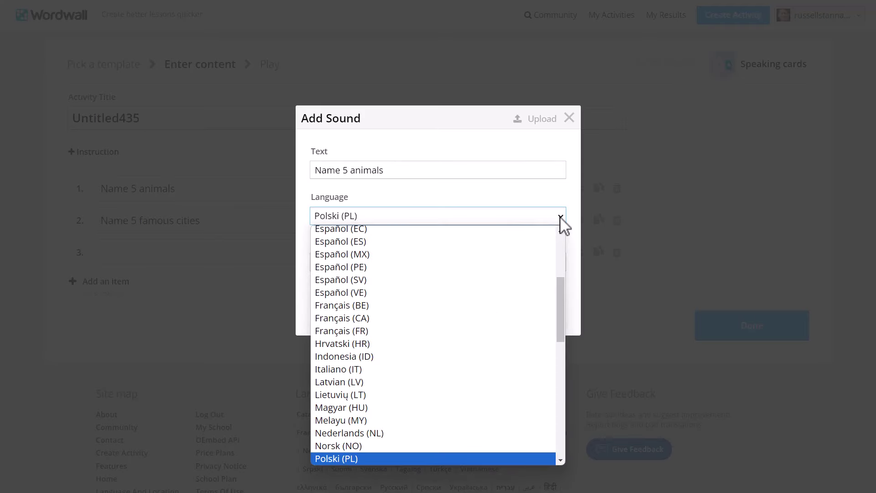
left_click_drag(564, 302, 561, 274)
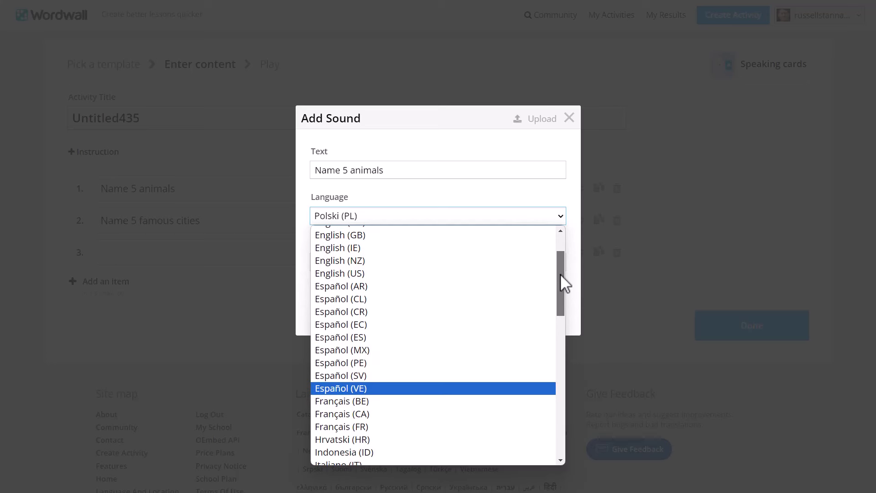
left_click(355, 236)
left_click(438, 304)
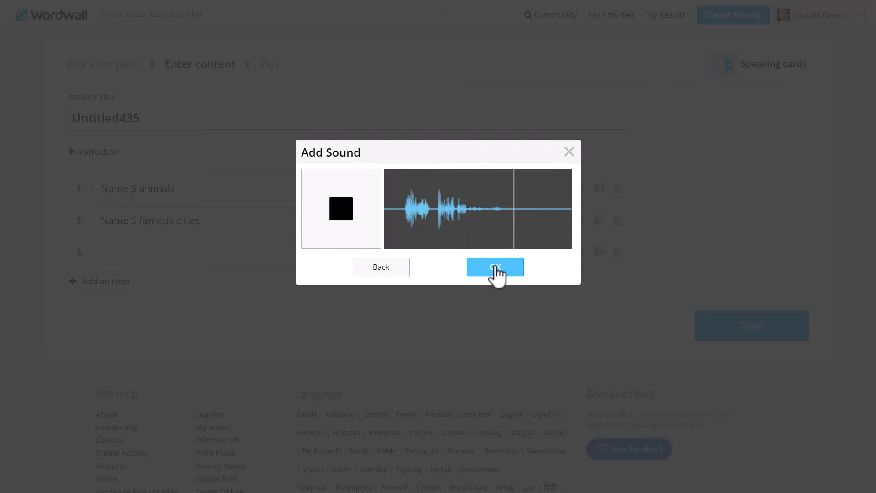
left_click(495, 266)
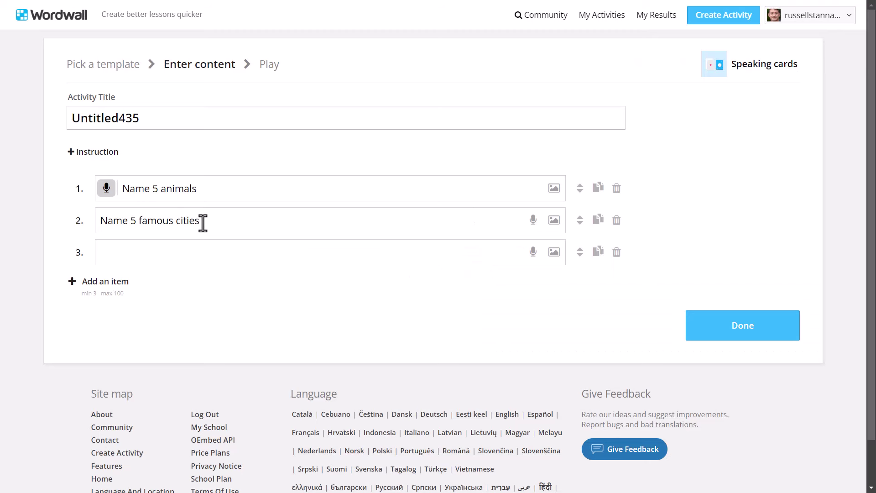
Generate a spoken sound for the "Name 5 famous cities" item in English (GB) with the male voice
left_click(533, 223)
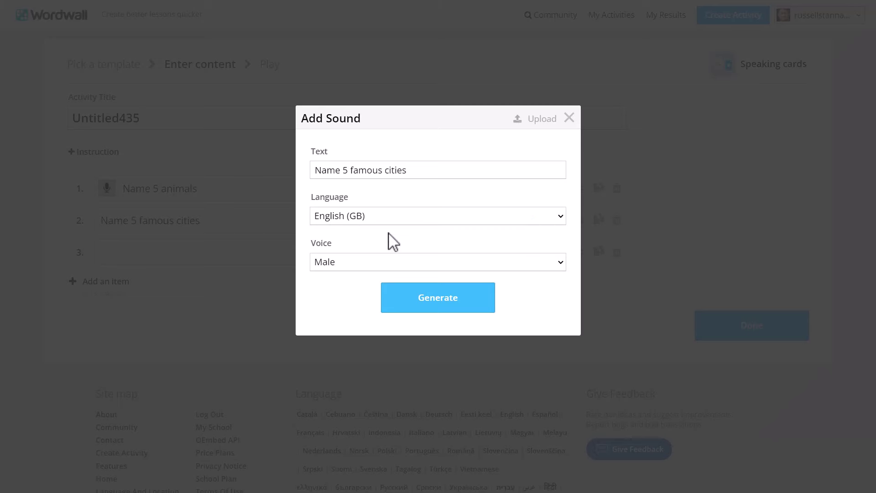
left_click(440, 302)
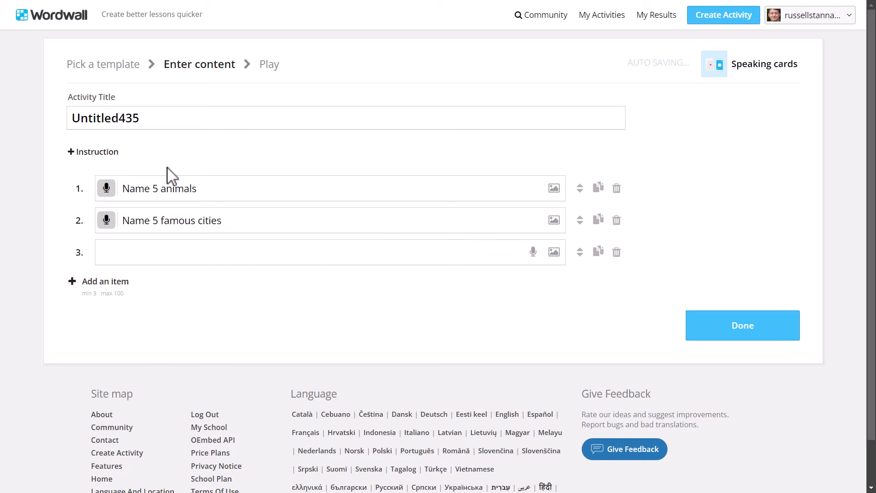
left_click(491, 270)
Enter "Name 5 colours" as the third item and finish creating the activity
left_click(744, 327)
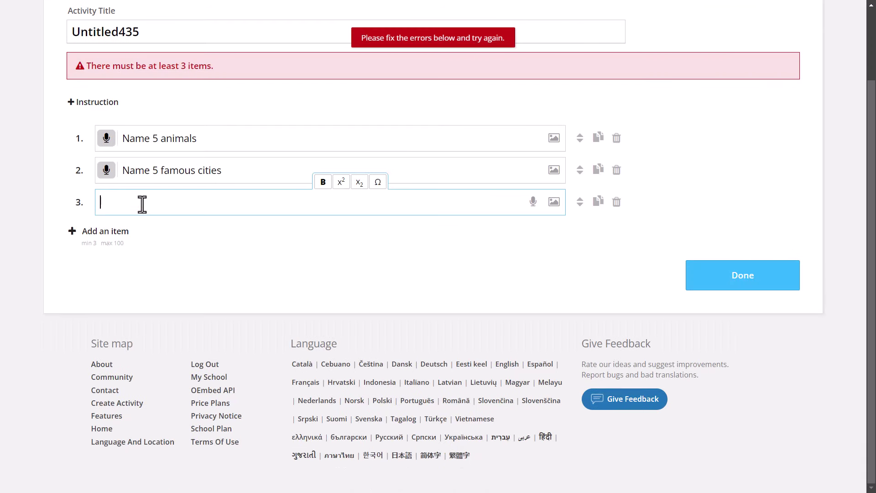
type("Name 5 colours")
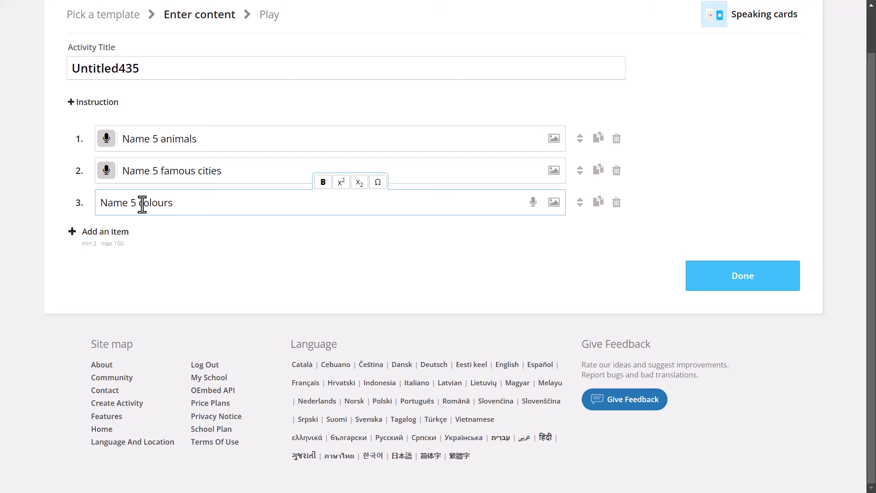
left_click(738, 283)
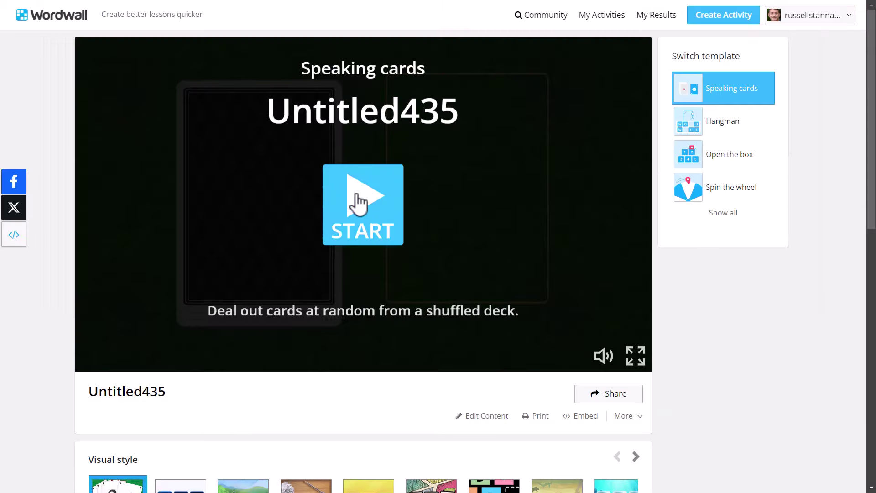
Start the newly created speaking cards activity and deal out its first card
left_click(358, 204)
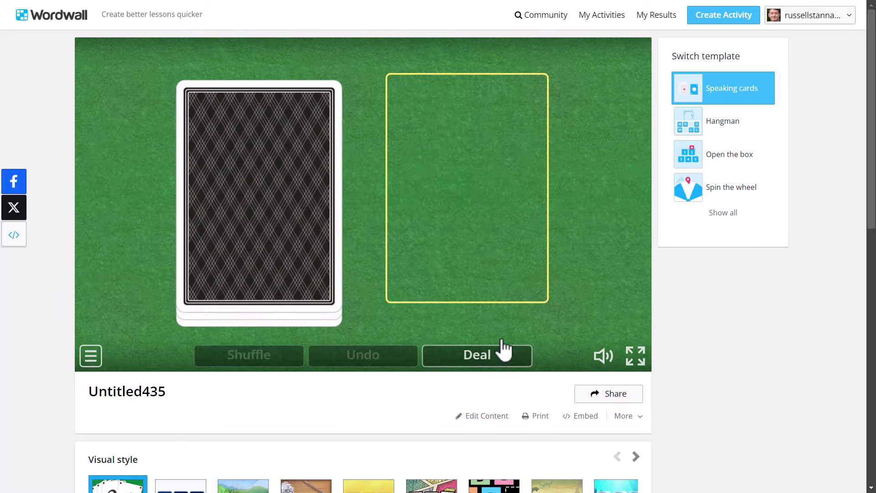
left_click(495, 365)
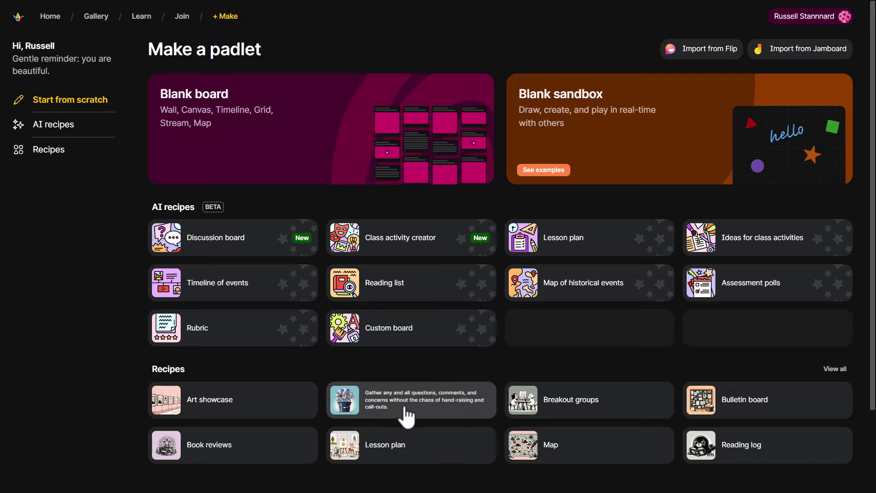
In Padlet, create a board from the questions, comments, and concerns recipe and rename its Questions section to "Job"
left_click(389, 395)
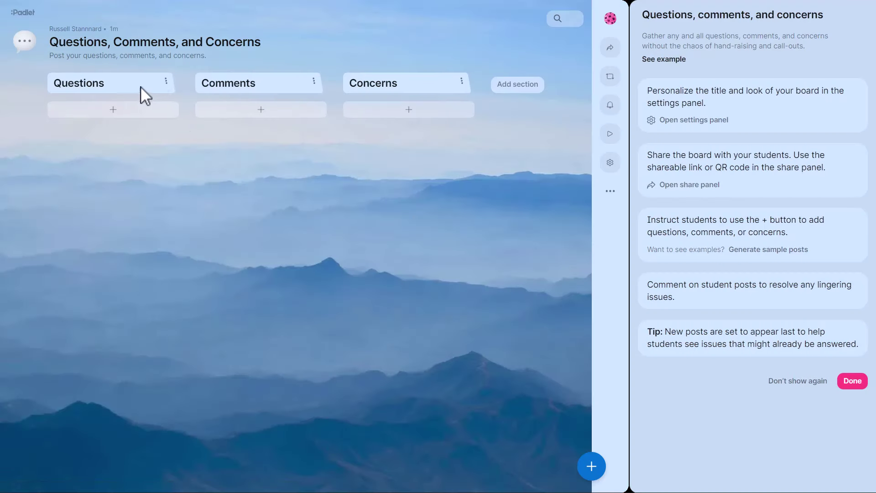
left_click(103, 84)
key("BackSpace")
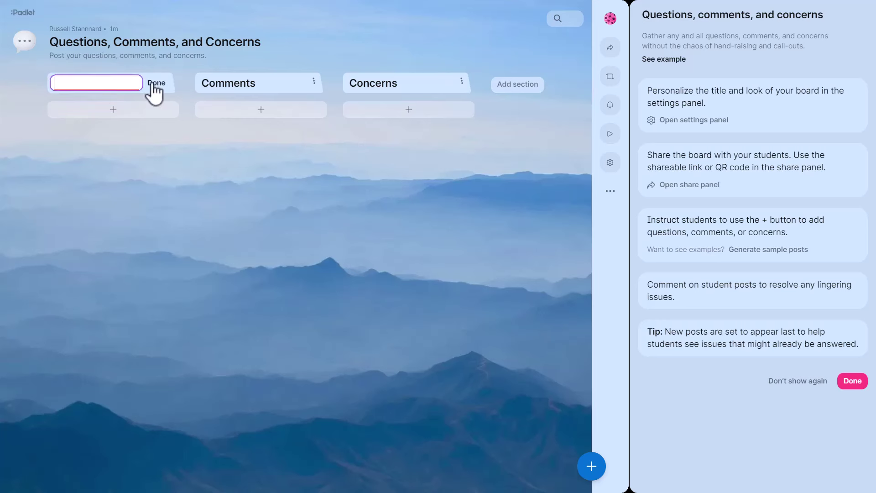
type("Jou")
key("BackSpace")
type("b")
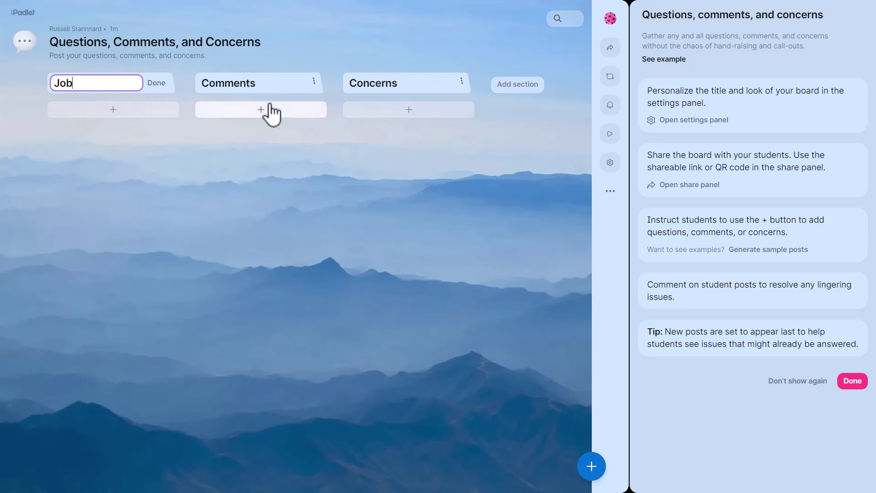
Rename the Comments section to "hobbies" and the Concerns section to "travels"
left_click(217, 84)
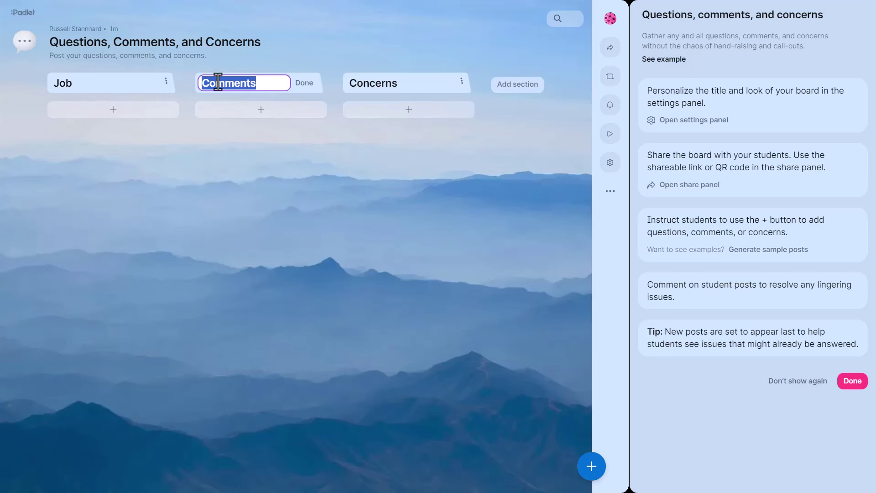
type("hobbies")
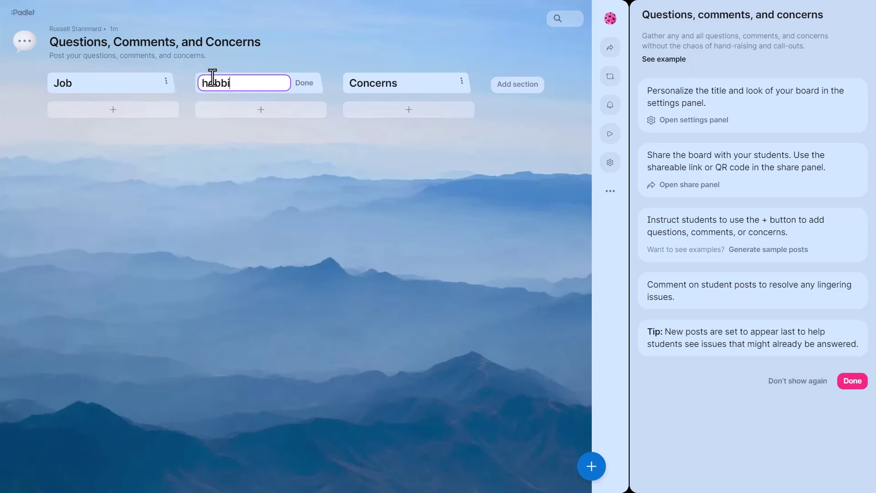
left_click(375, 87)
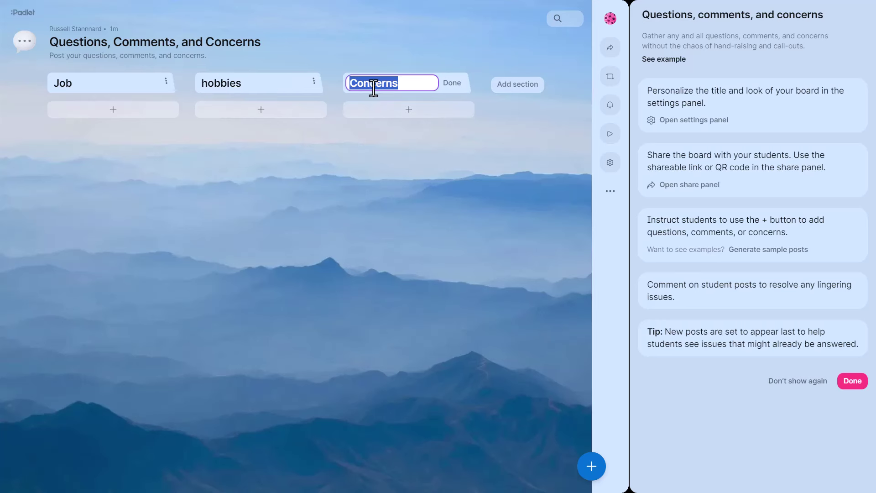
type("travels")
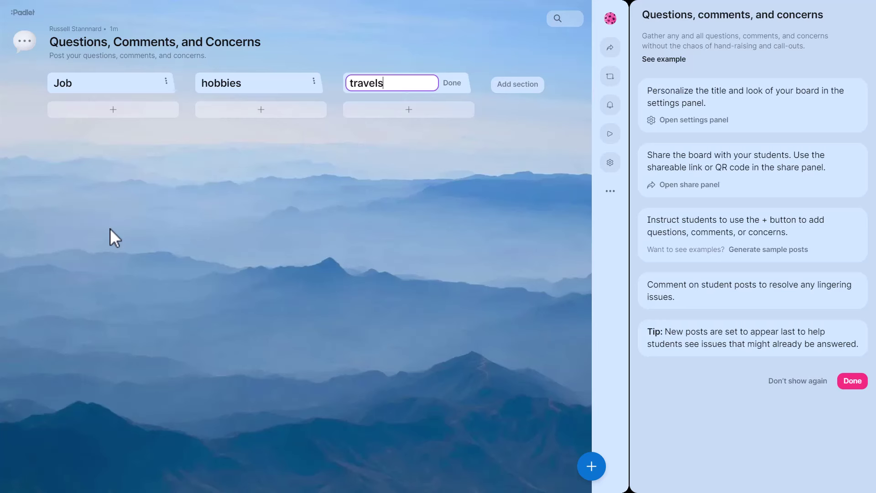
Change the board's title to "Getting to know your teacher" and close the settings
left_click(147, 45)
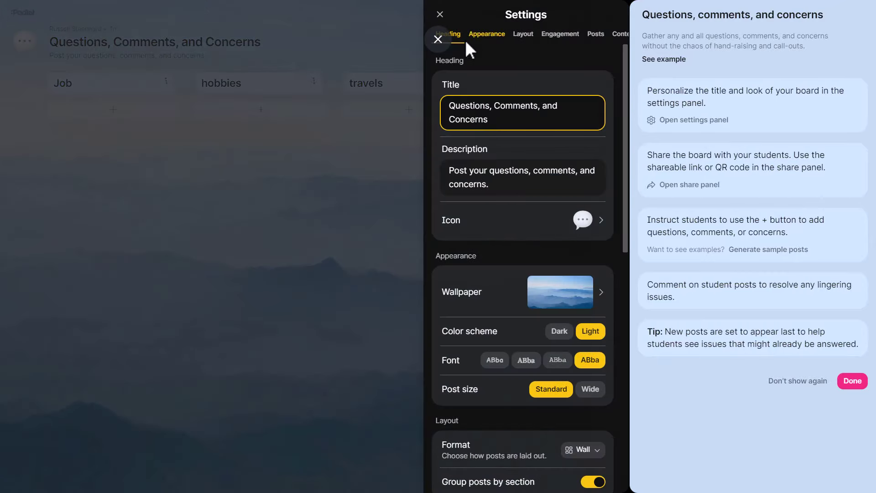
left_click_drag(499, 123, 427, 102)
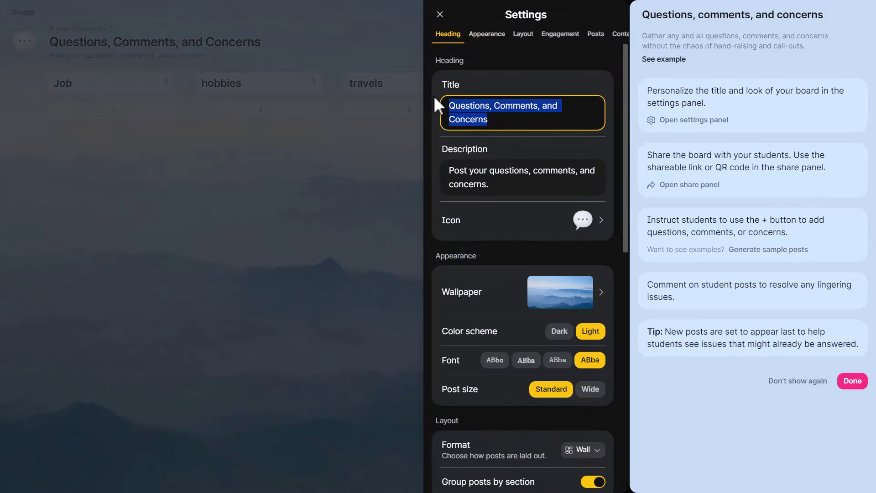
key("BackSpace")
type("Getting you")
key("BackSpace")
key("BackSpace")
key("BackSpace")
key("BackSpace")
type("to kn")
key("BackSpace")
key("BackSpace")
key("BackSpace")
key("BackSpace")
key("BackSpace")
type("to knowyo")
key("BackSpace")
key("BackSpace")
type("your")
key("BackSpace")
key("BackSpace")
key("BackSpace")
key("BackSpace")
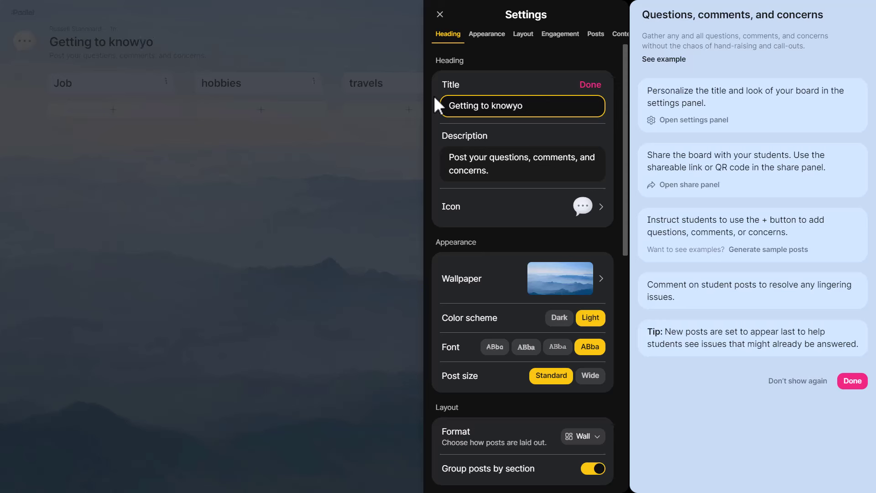
type("your teacher")
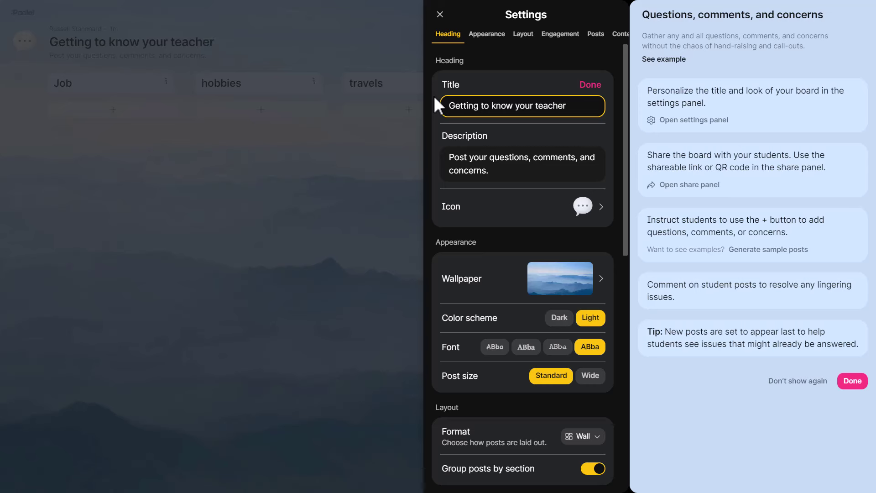
left_click(345, 78)
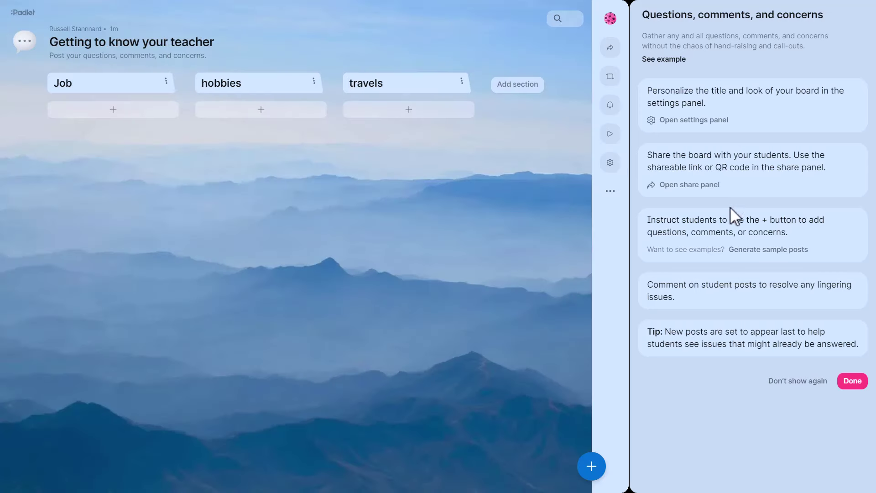
Dismiss the recipe guidance and check which fields a new post offers, closing the blank post without publishing
left_click(853, 381)
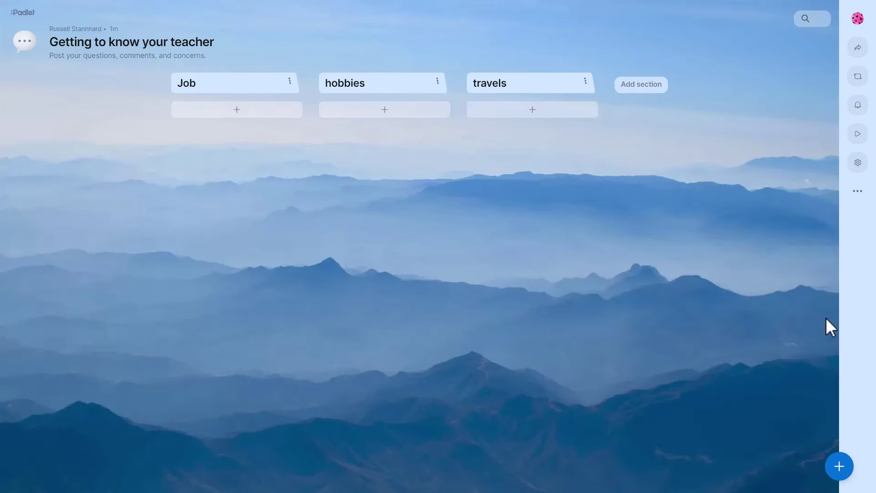
left_click(839, 467)
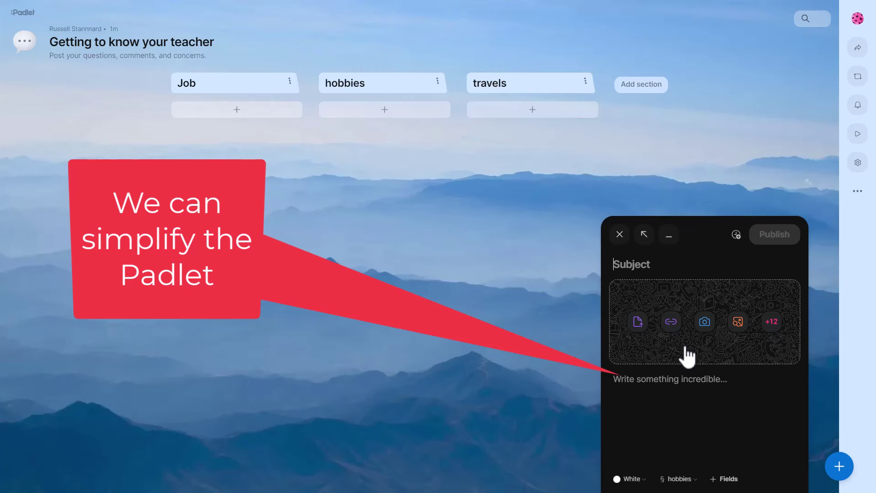
left_click(620, 234)
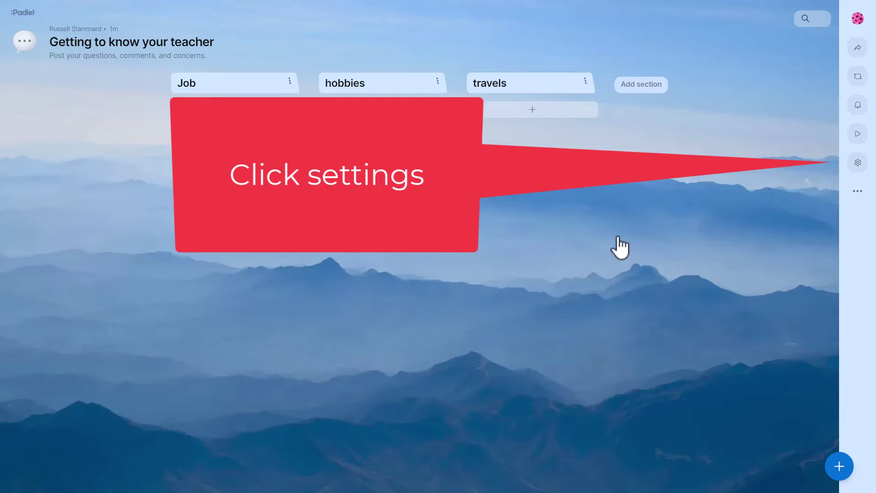
In the board's post field settings, set the attachment field to None and save it
left_click(860, 164)
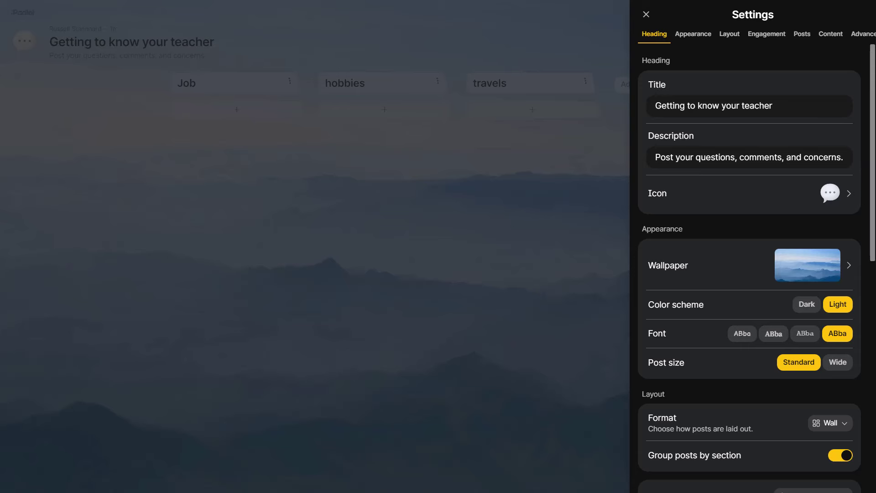
left_click_drag(872, 162, 875, 367)
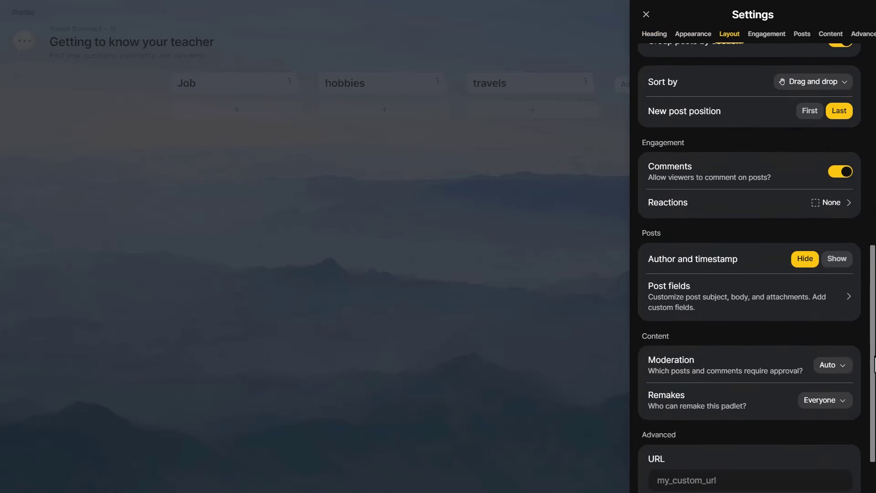
left_click(671, 308)
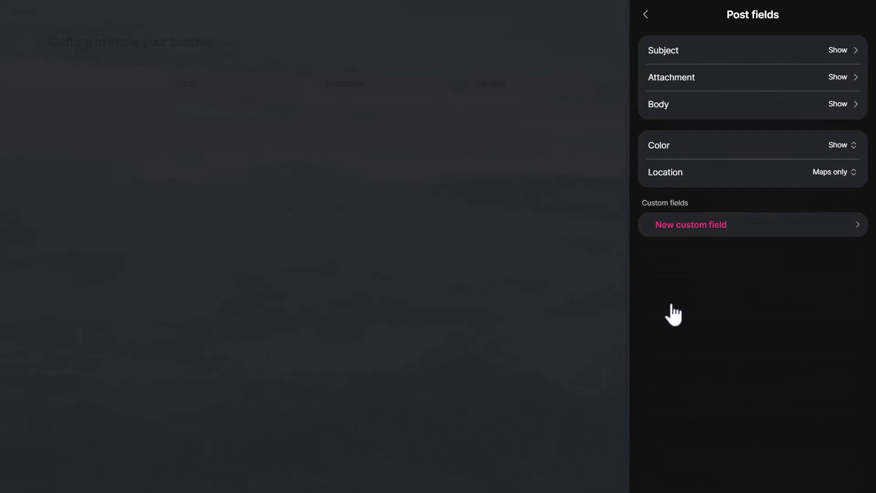
left_click(778, 83)
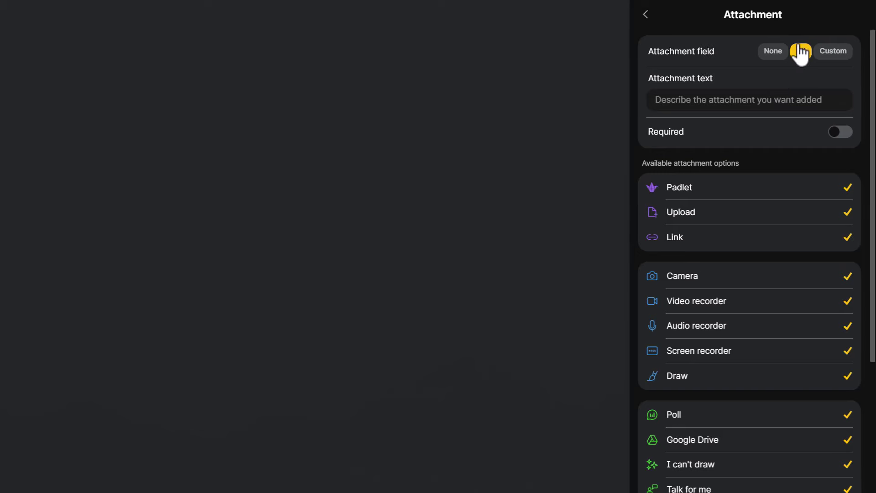
left_click(771, 55)
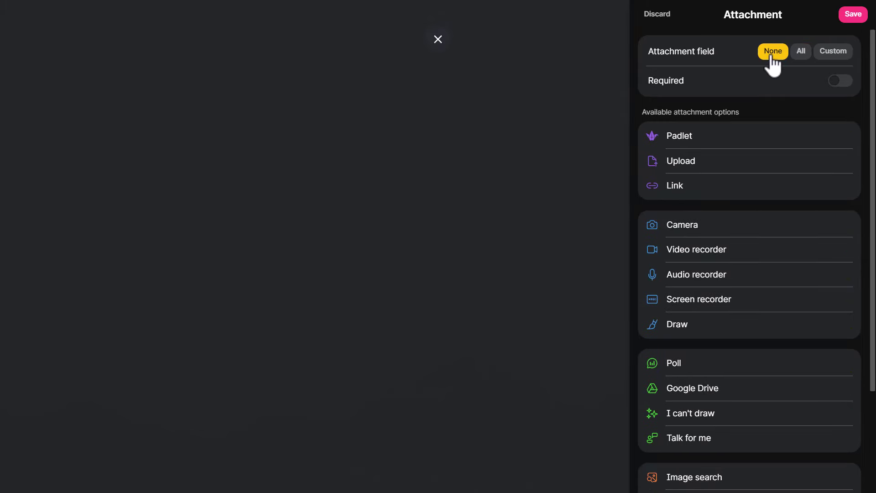
left_click(855, 15)
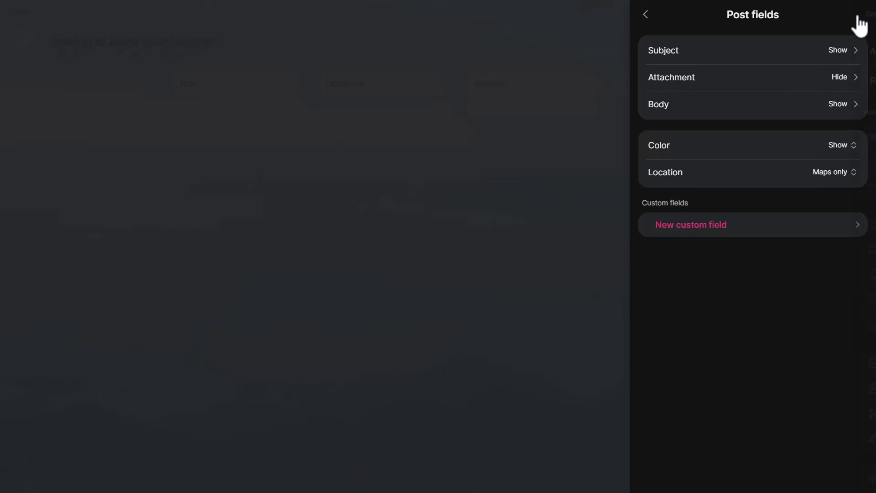
Hide the subject field for posts, save the change and close the board's settings
left_click(652, 54)
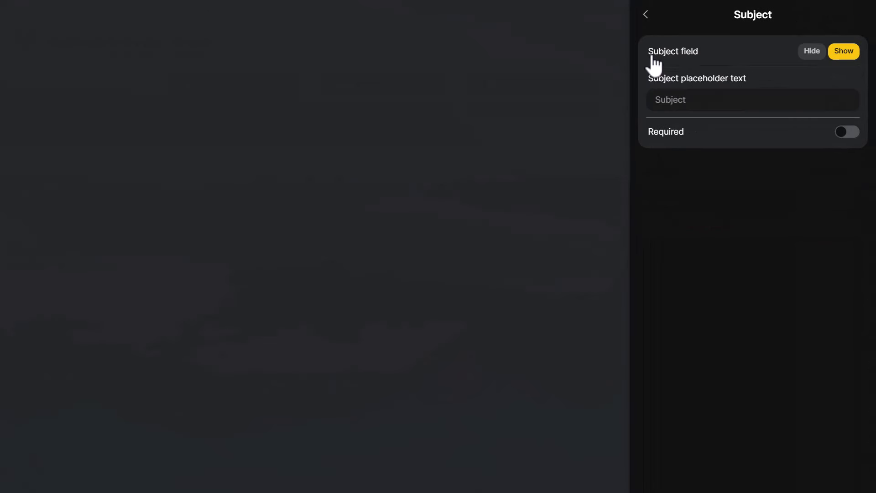
left_click(811, 56)
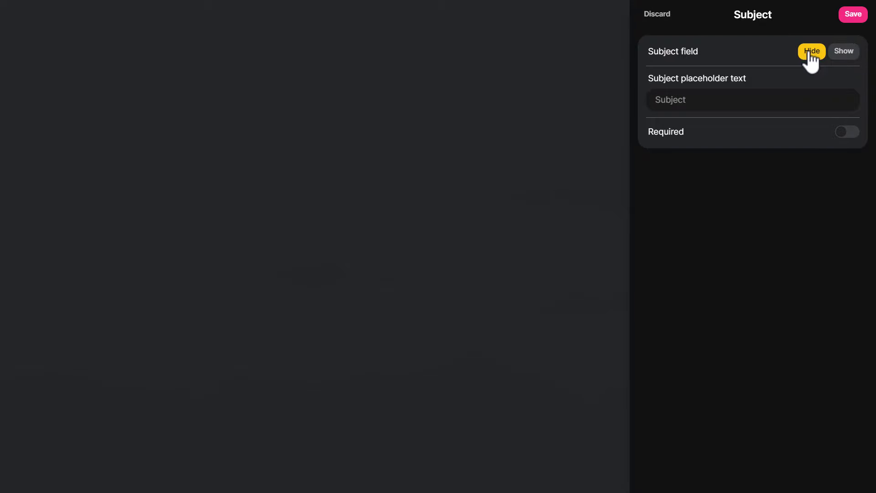
left_click(855, 16)
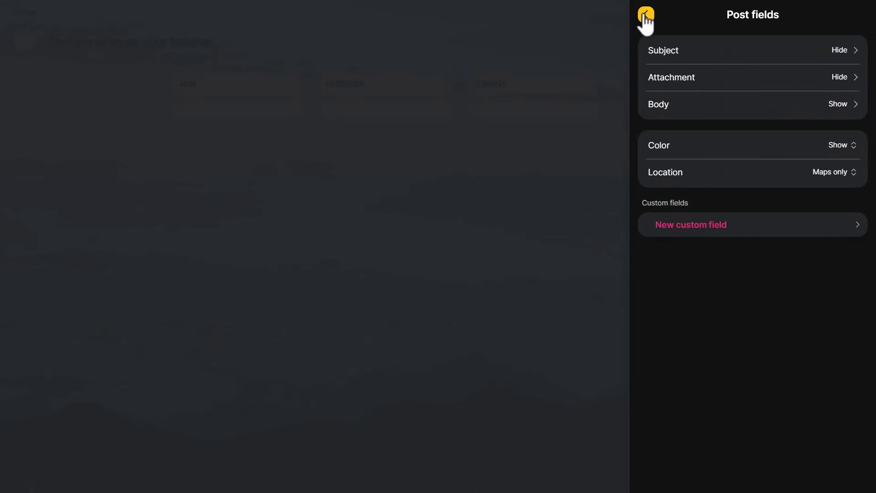
left_click(646, 15)
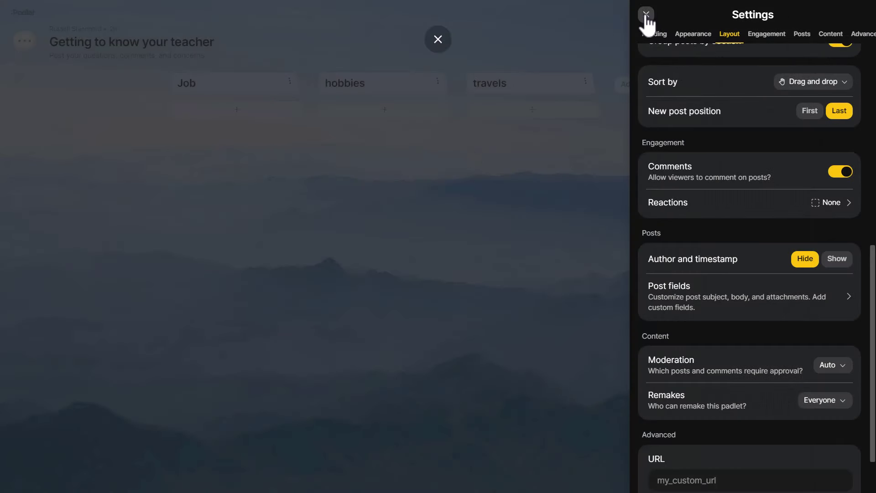
left_click(647, 15)
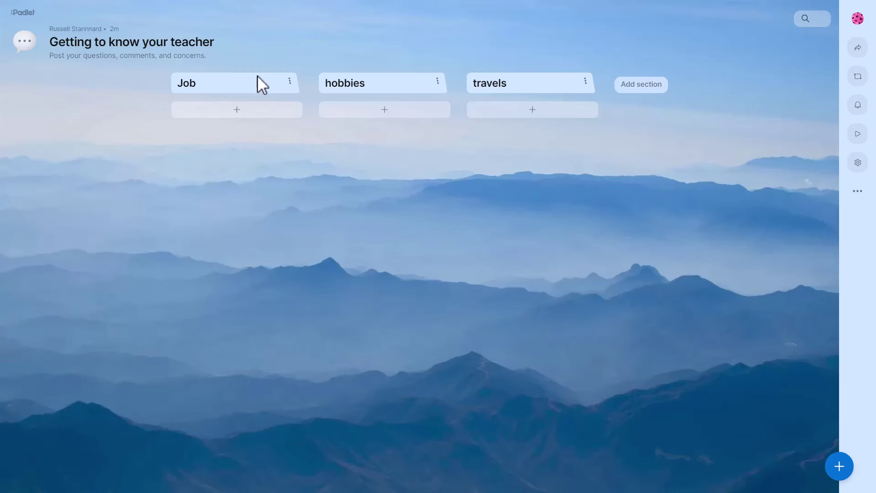
Publish a post in the Job section asking "When did you start teaching?"
left_click(235, 113)
left_click(656, 264)
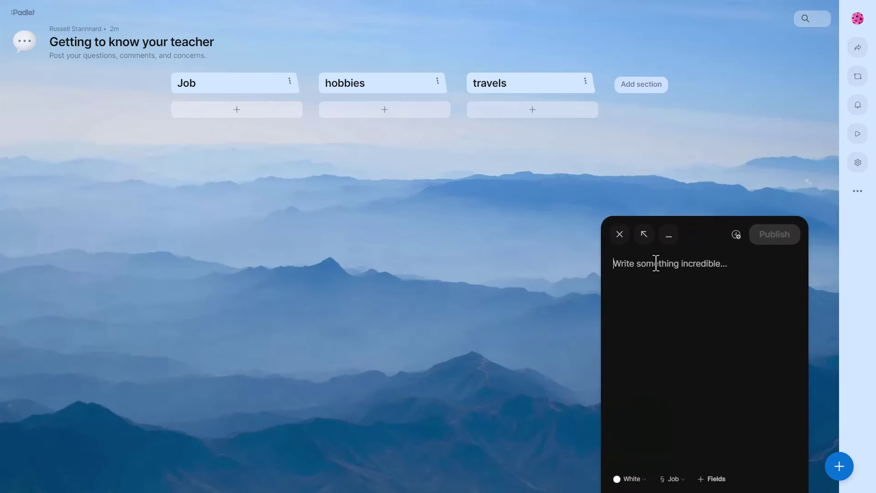
type("When")
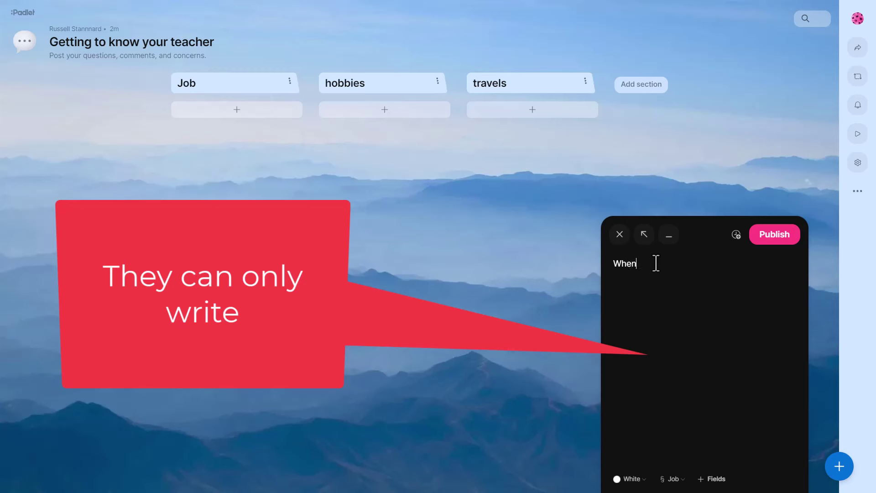
type(" did you start teaching?")
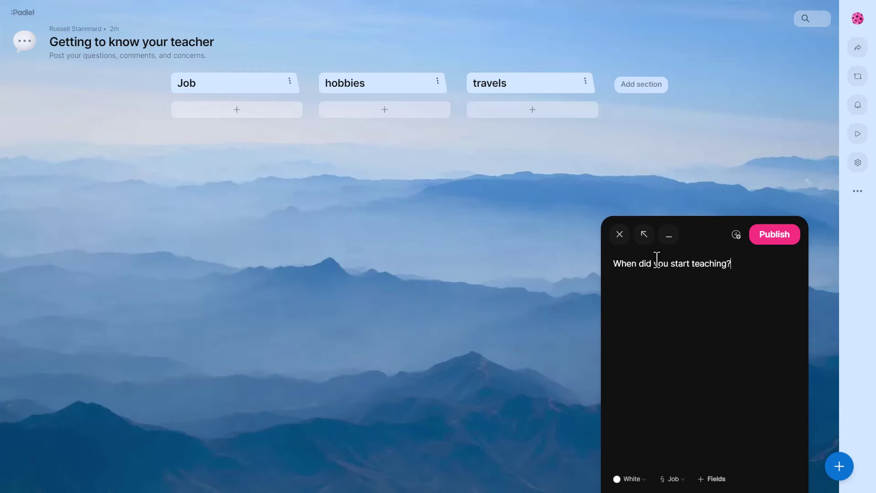
left_click(775, 237)
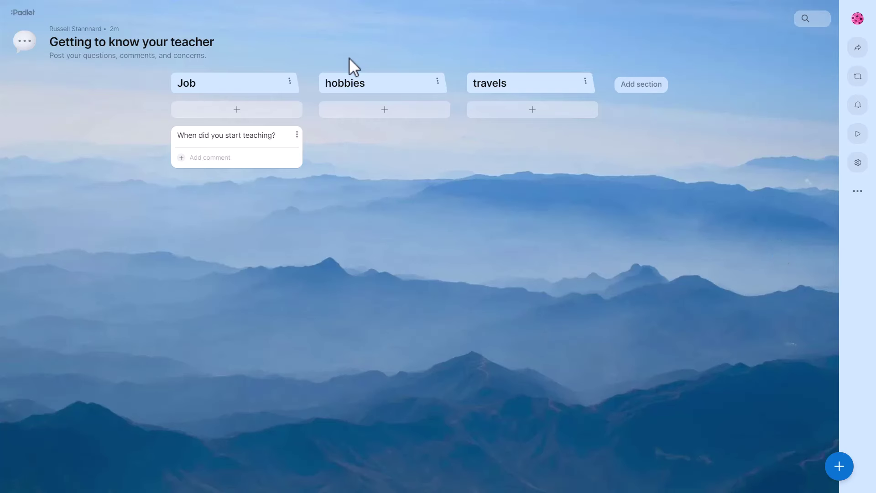
Publish a post in the travels section asking "Have you been to Greece?"
left_click(533, 111)
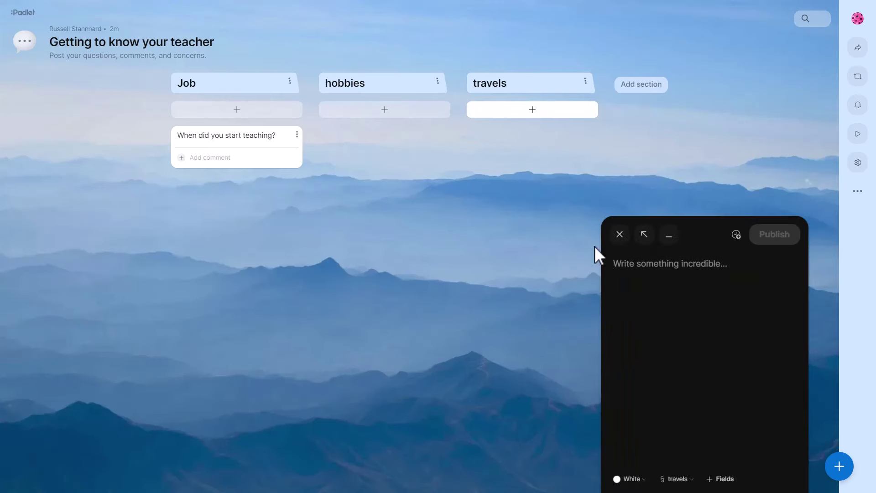
type("Have you ")
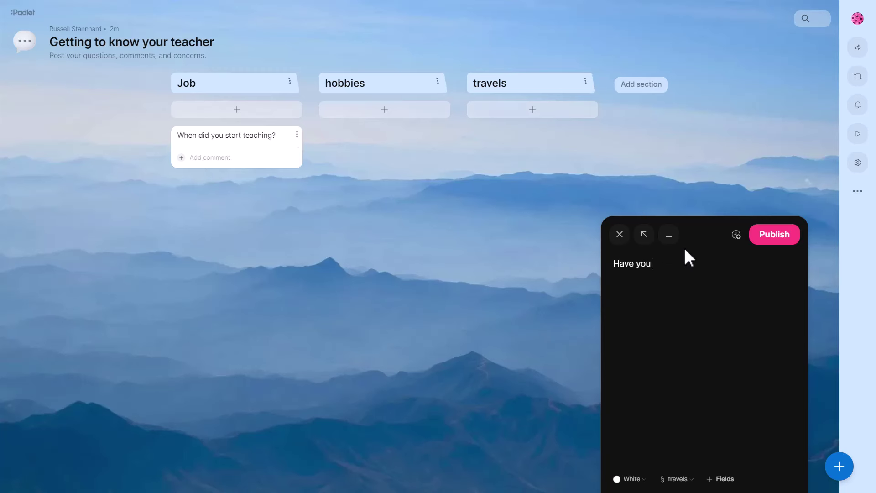
type("been to Greece?")
left_click(774, 237)
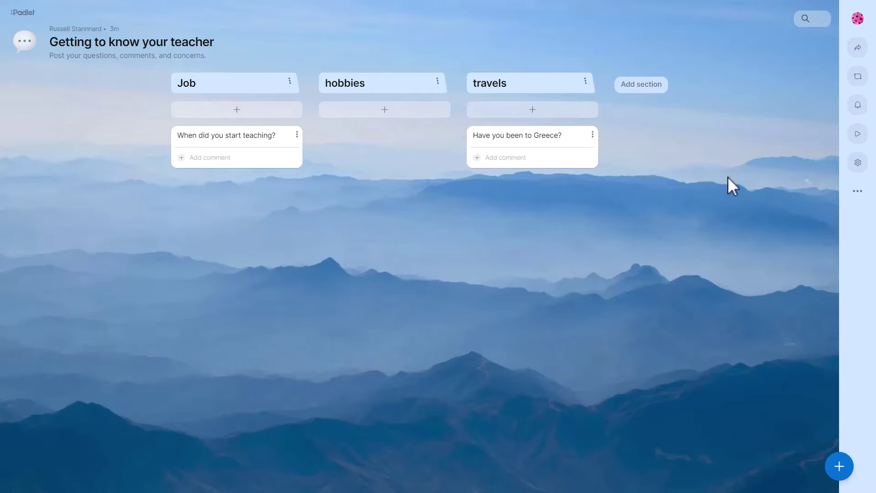
Copy the board's share link to the clipboard, display its QR code, and close the sharing options
left_click(859, 48)
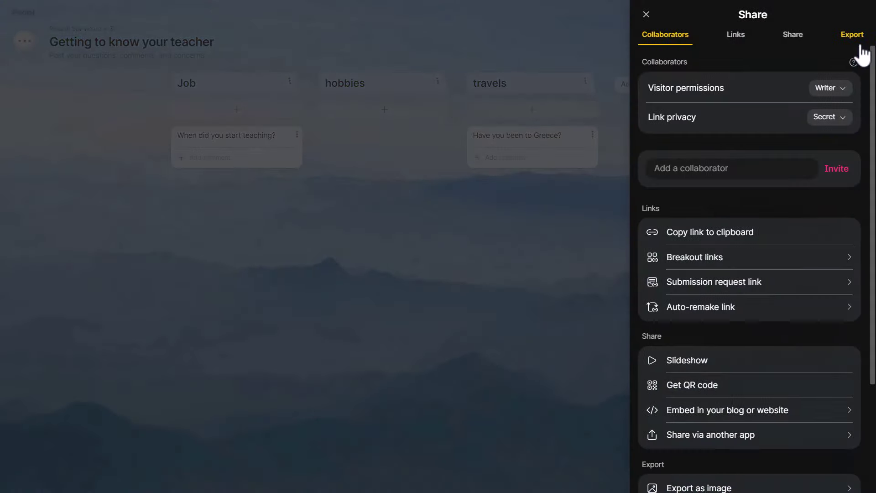
left_click(680, 236)
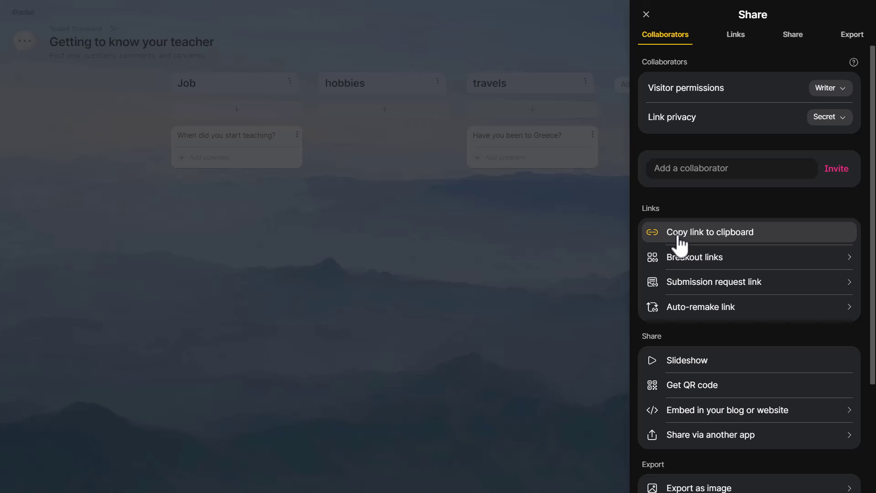
left_click(679, 386)
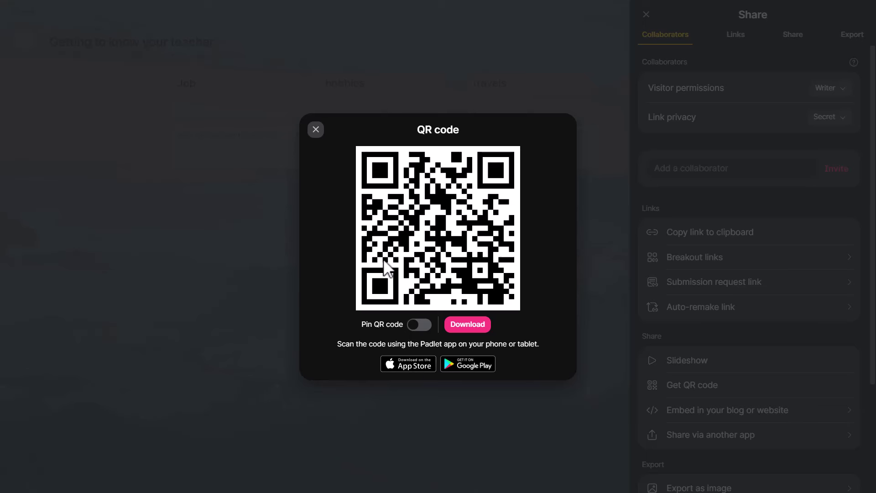
left_click(316, 131)
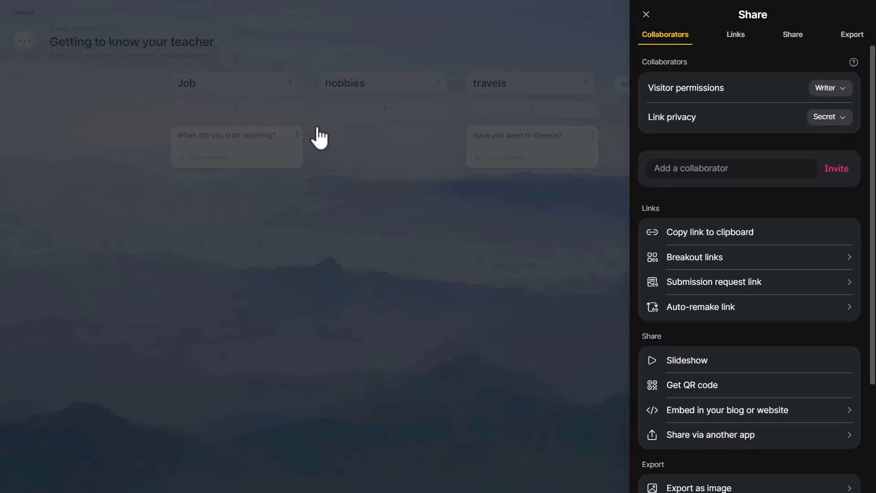
left_click(646, 14)
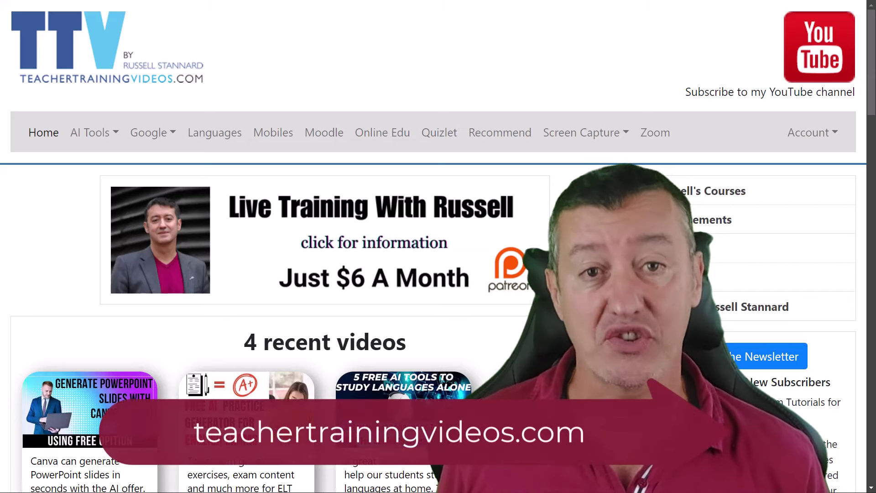
left_click(117, 136)
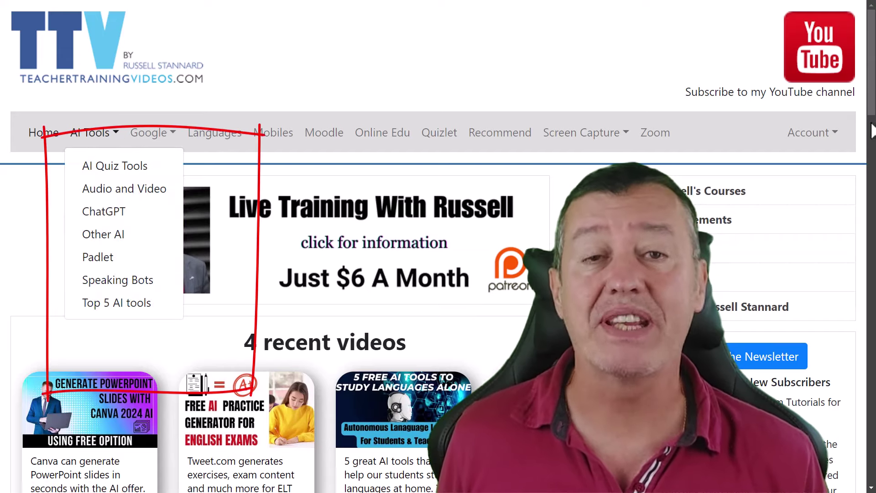
scroll(873, 146, "down", 3)
scroll(873, 146, "down", 12)
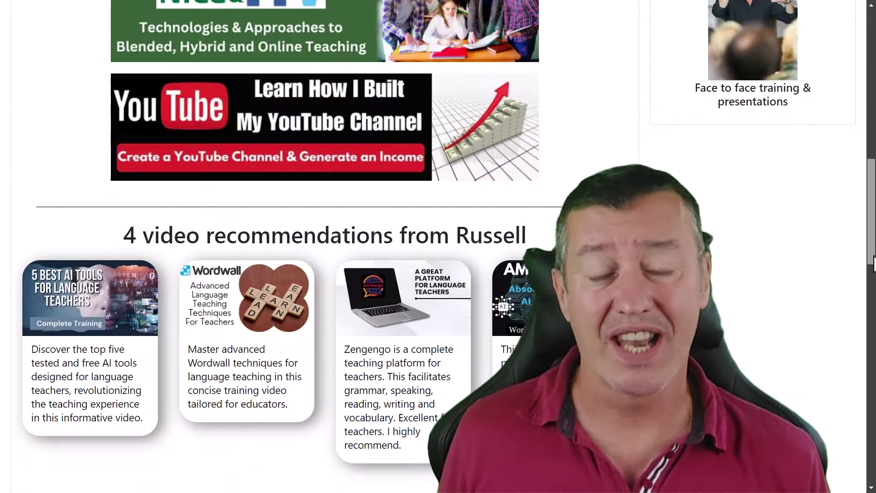
scroll(873, 146, "up", 16)
scroll(873, 146, "up", 1)
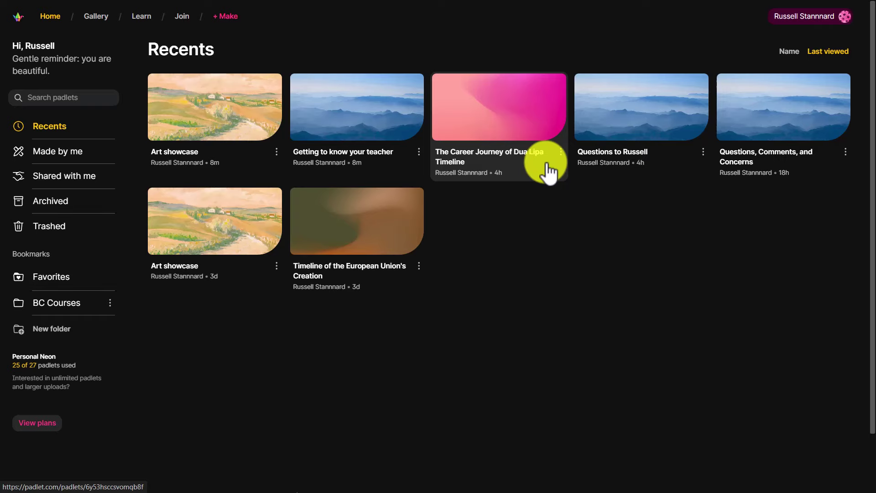
Open the most recently viewed Art showcase board in Padlet and look through its posted AI-style pictures
left_click(226, 124)
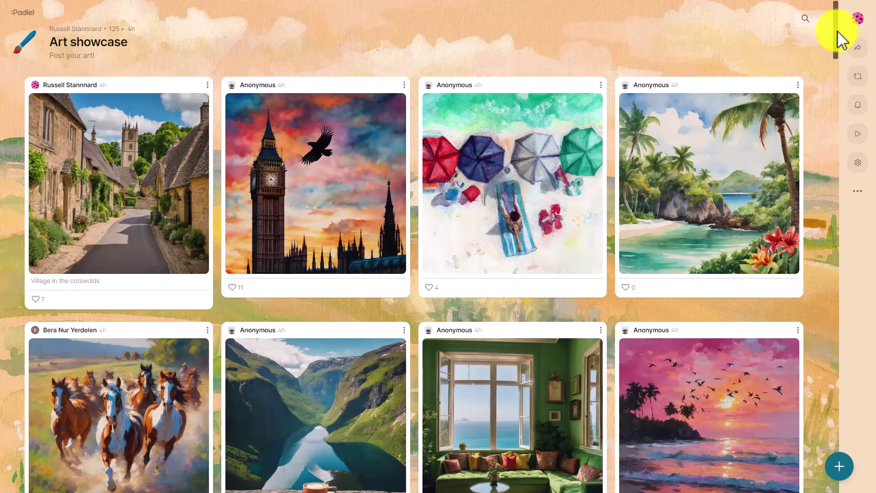
left_click_drag(835, 35, 857, 152)
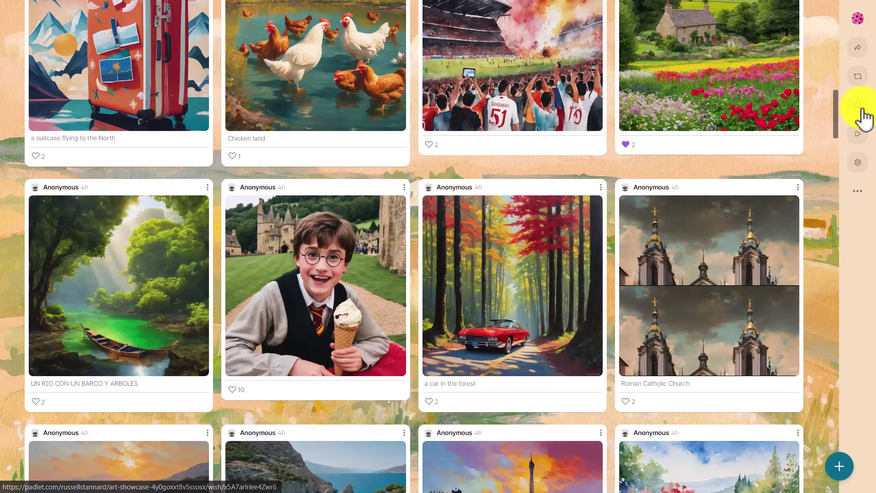
left_click_drag(833, 126, 836, 27)
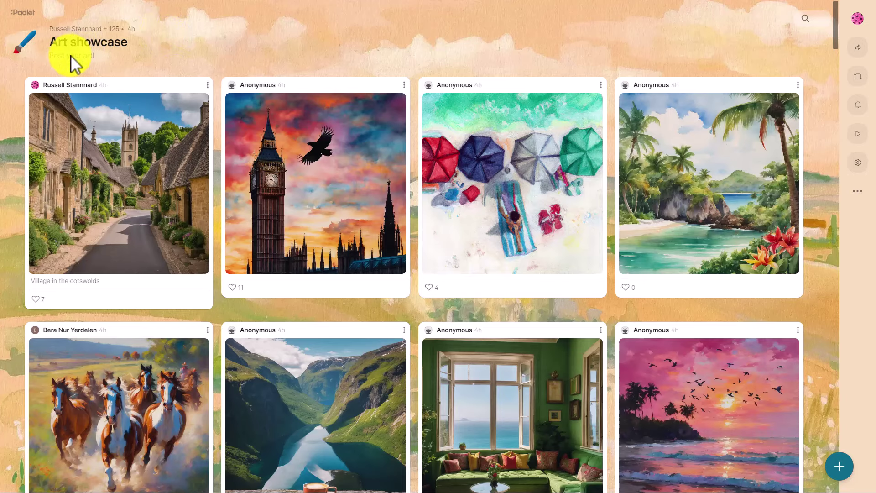
Return to the Padlet dashboard and move the three-day-old Art showcase board to the trash
left_click(26, 18)
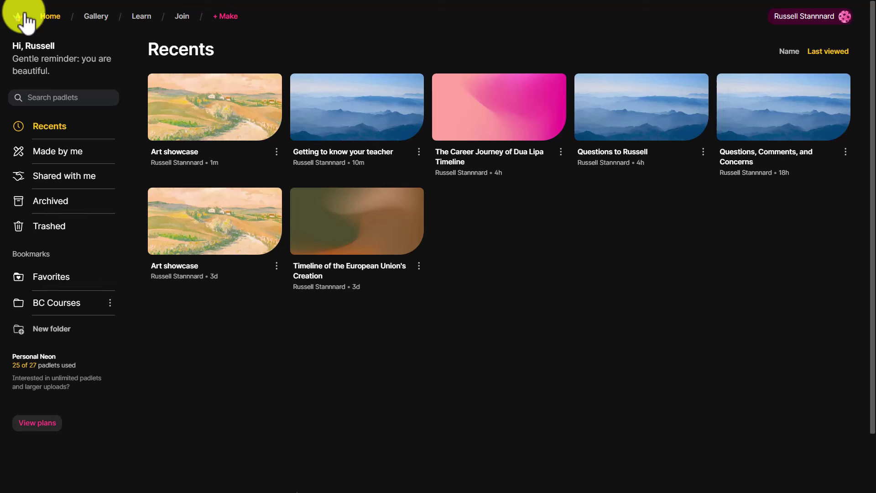
left_click(275, 268)
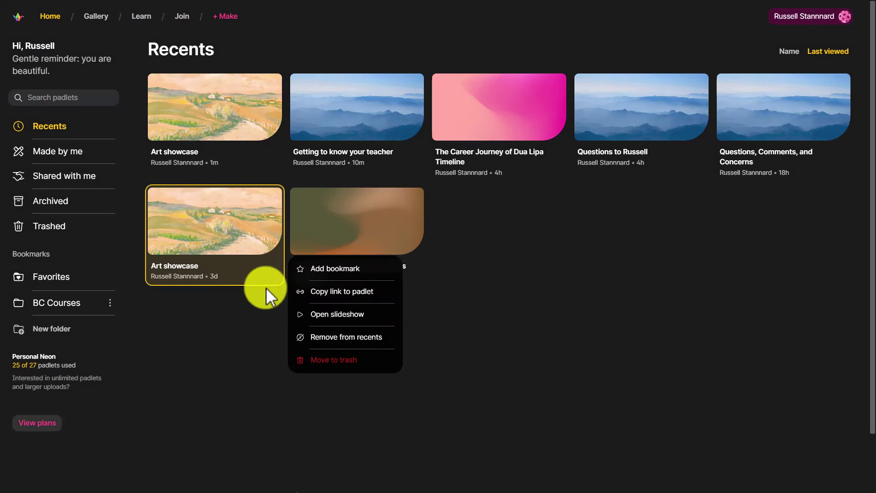
left_click(338, 362)
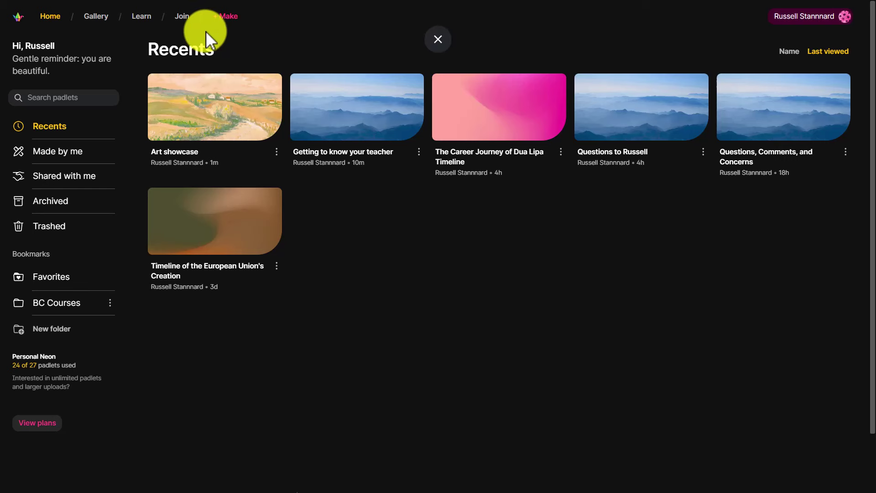
Create a new padlet from the Art showcase recipe and dismiss its setup guidance
left_click(225, 18)
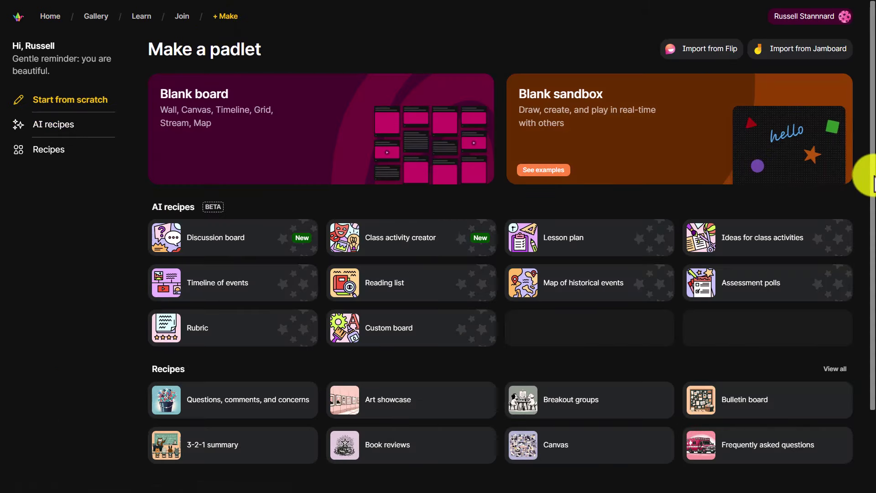
scroll(861, 251, "down", 2)
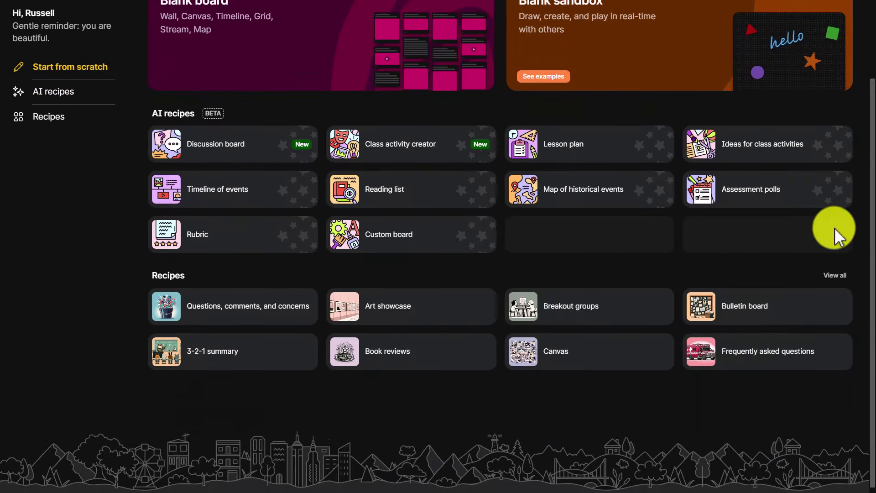
left_click(385, 311)
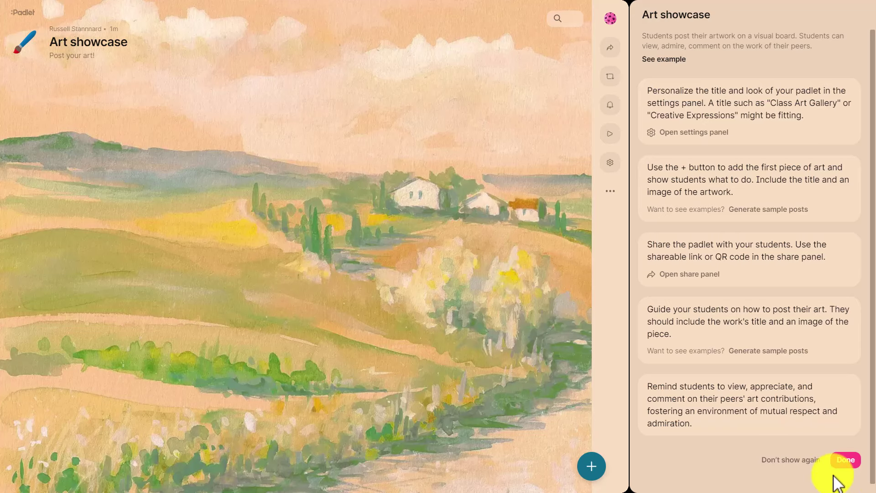
left_click(846, 462)
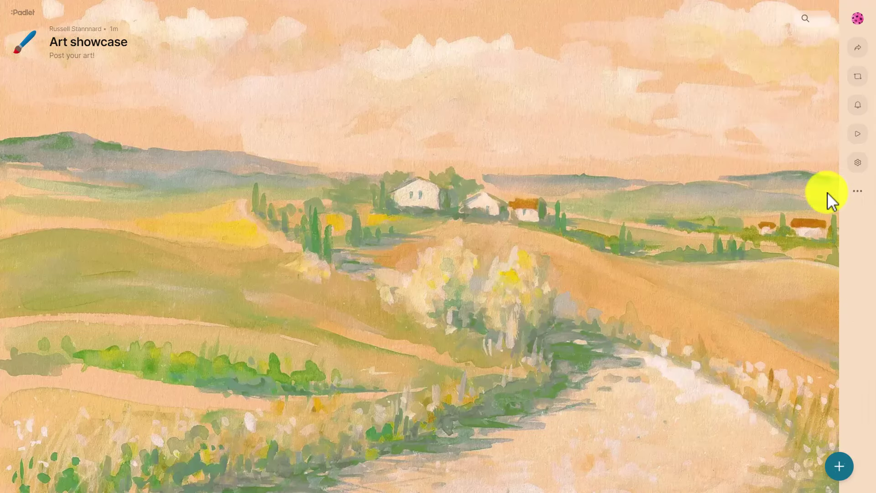
Restrict the board's post attachments to the "I can't draw" option only and save the attachment settings
left_click(859, 164)
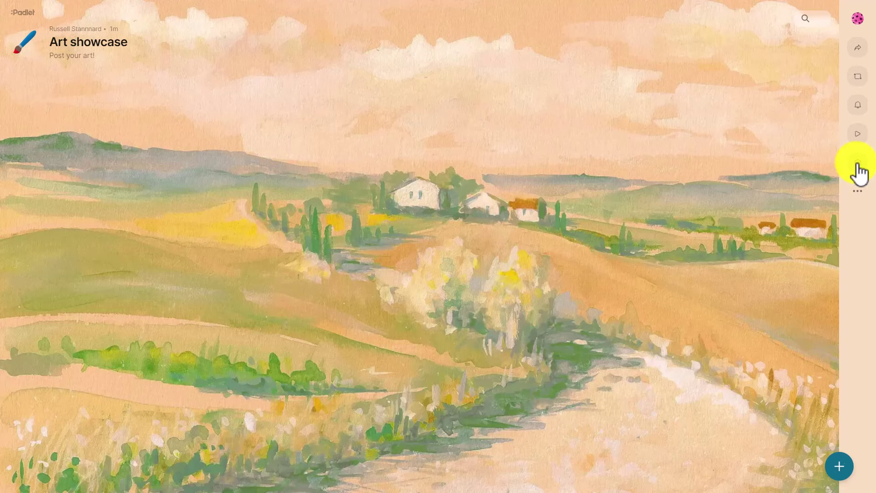
left_click_drag(871, 165, 862, 329)
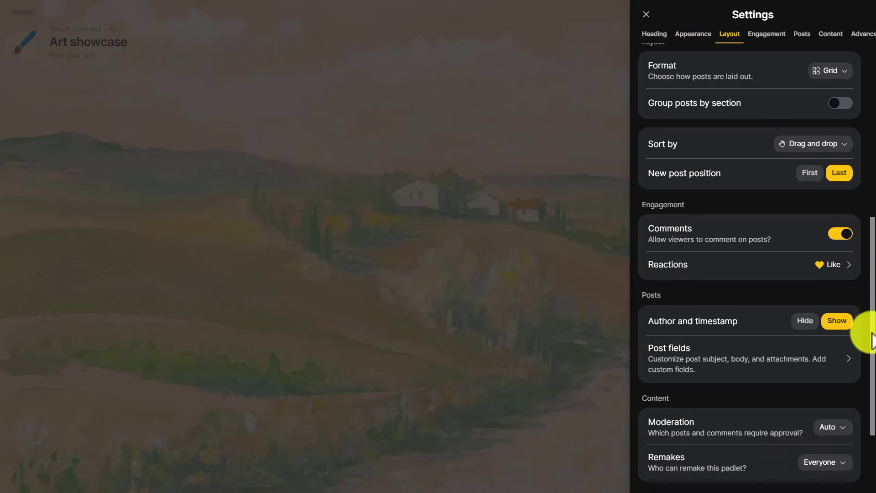
left_click(666, 365)
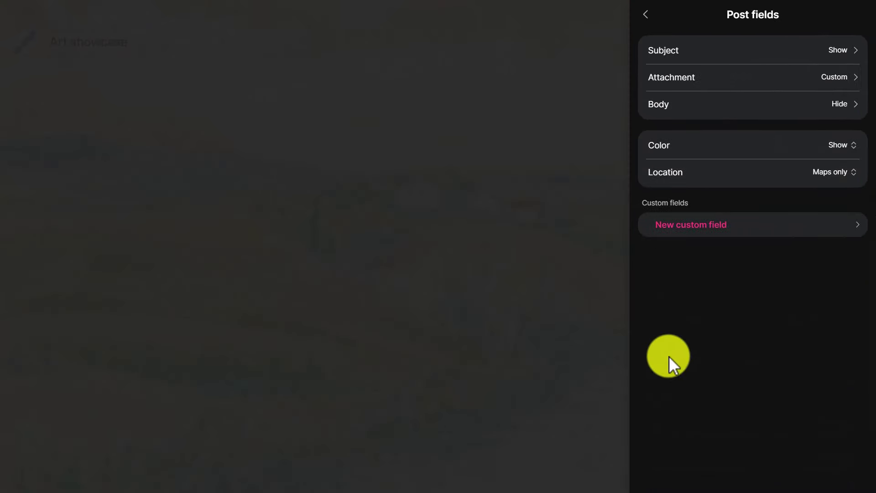
left_click(837, 79)
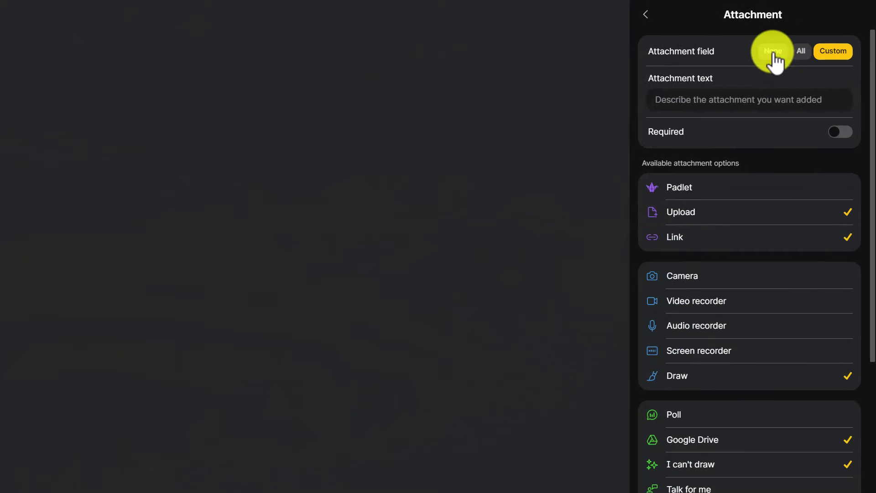
left_click(774, 53)
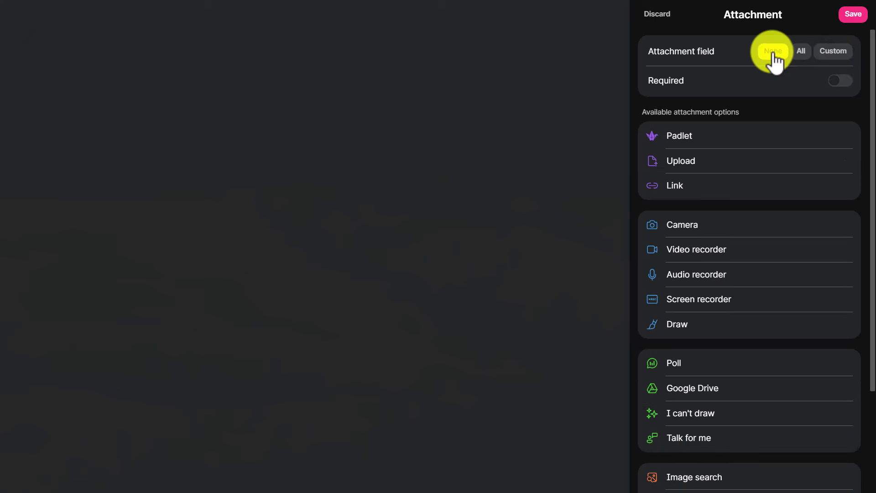
left_click_drag(867, 190, 873, 291)
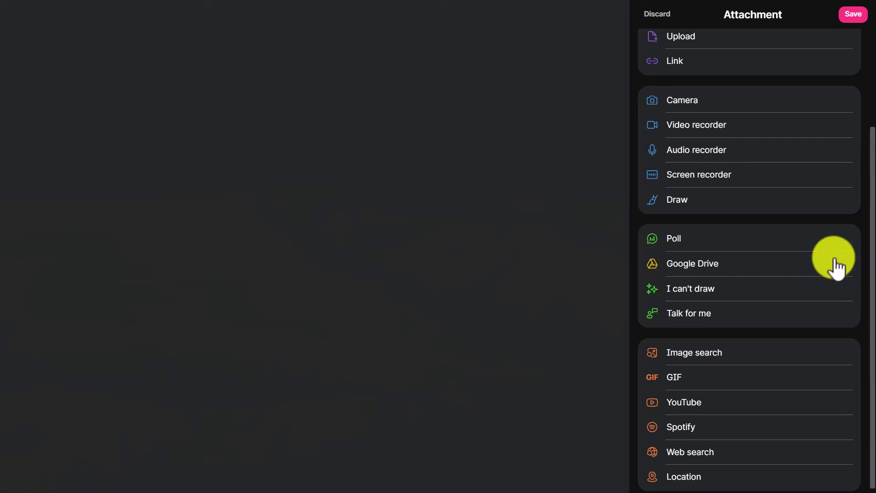
left_click(724, 293)
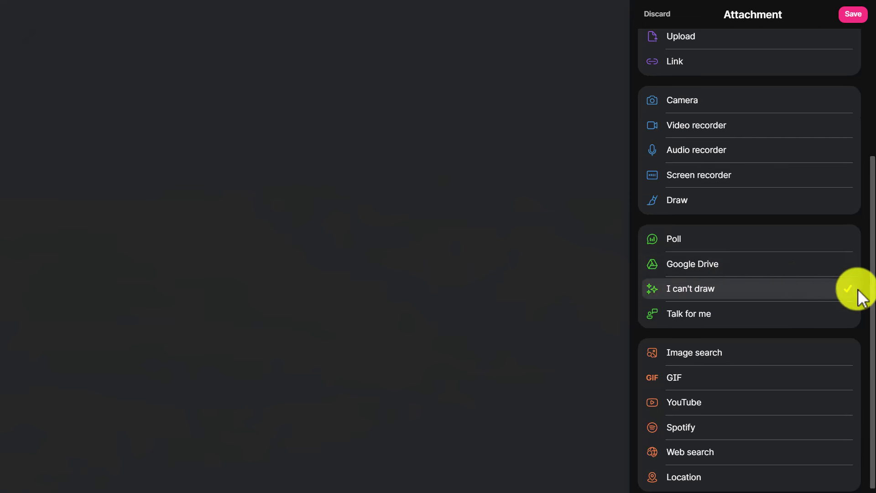
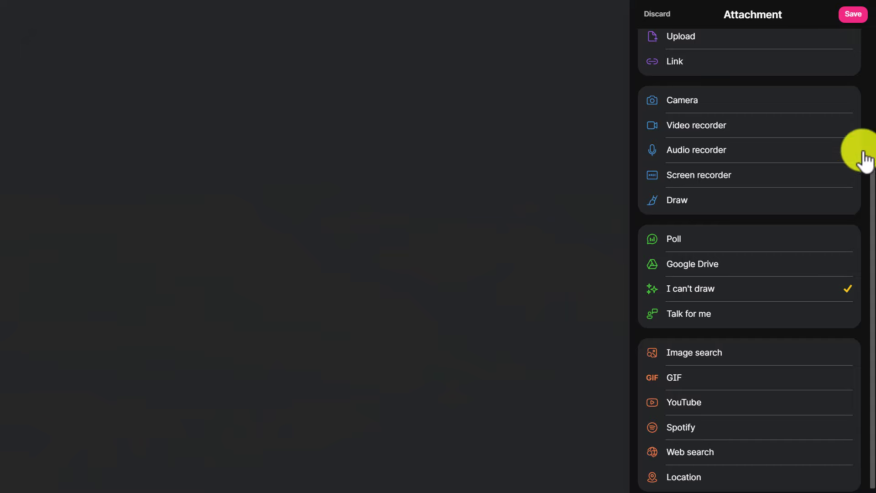
left_click(855, 17)
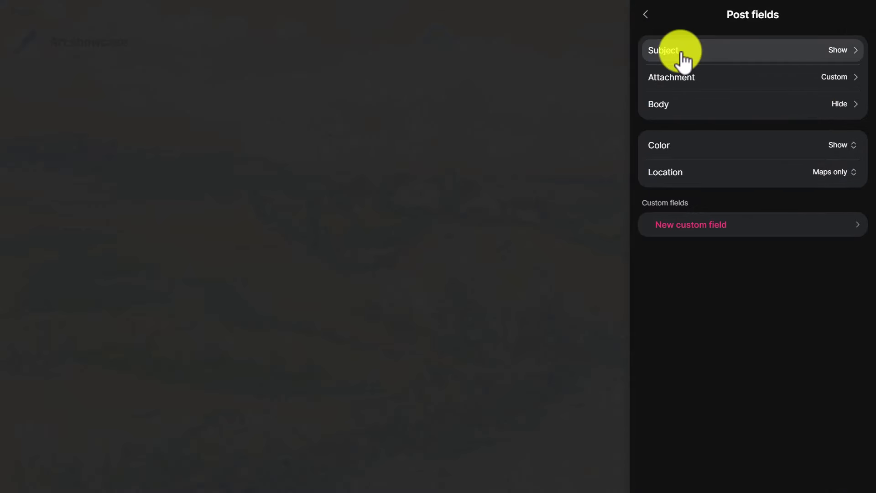
Check the Subject field's display and placeholder options, then close the board settings
left_click(658, 53)
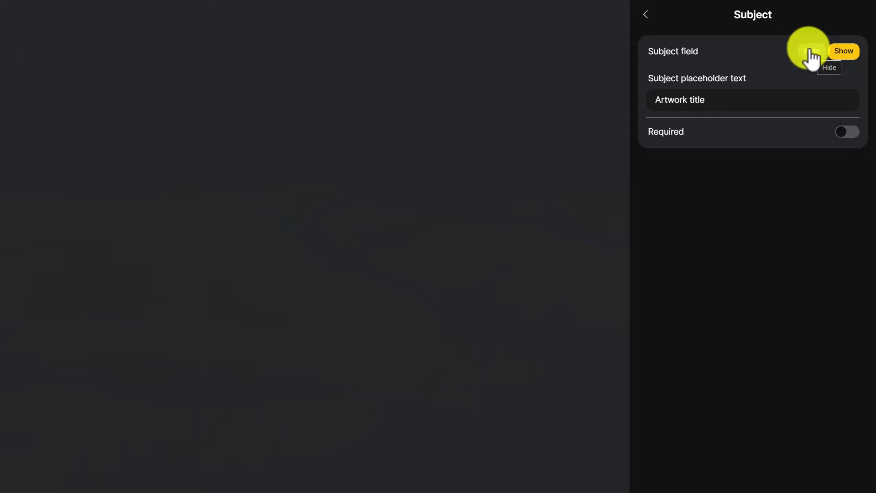
left_click(646, 15)
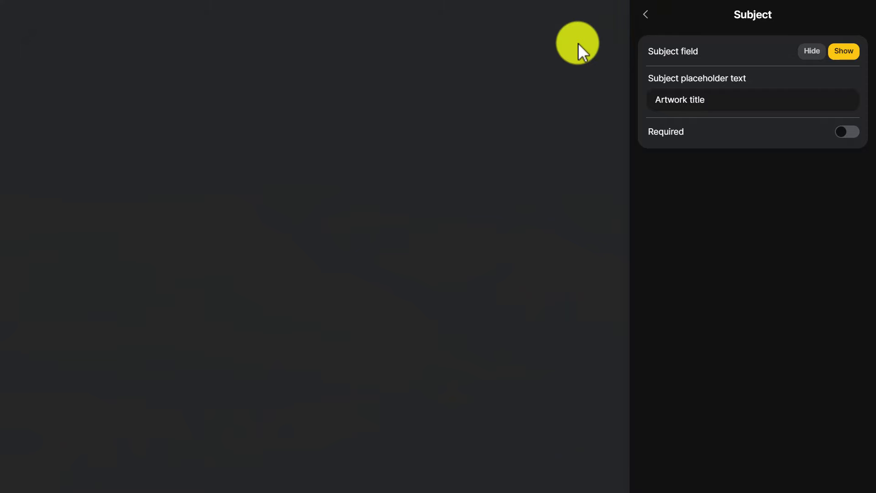
left_click(594, 31)
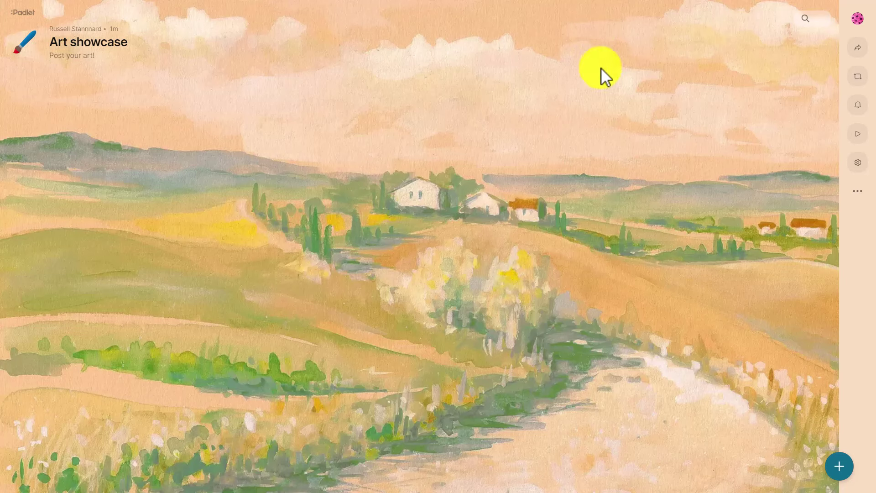
Start a new post with the teacher's first name as its title and open the "I can't draw" image generator
left_click(839, 466)
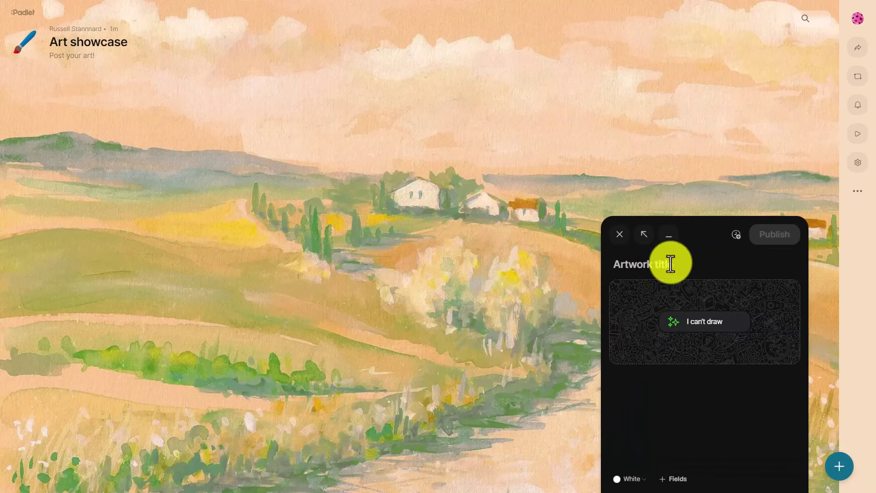
type("Russell")
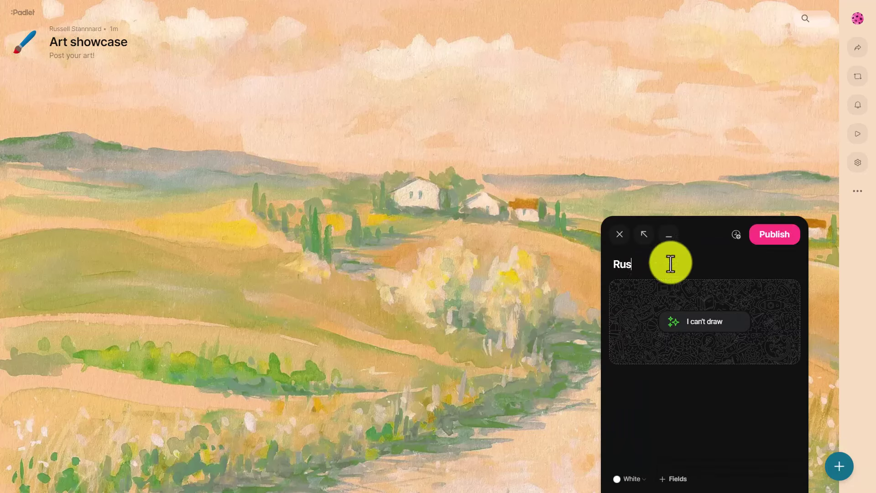
left_click(705, 324)
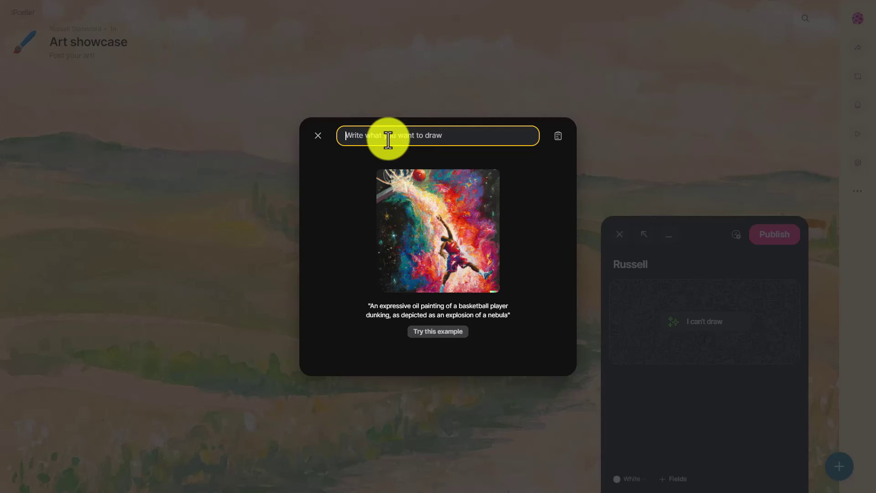
Enter the image prompt "A house in the cotswolds with lot of trees and flowers all around and a river at the front."
type("Ma")
key("BackSpace")
key("BackSpace")
type("A")
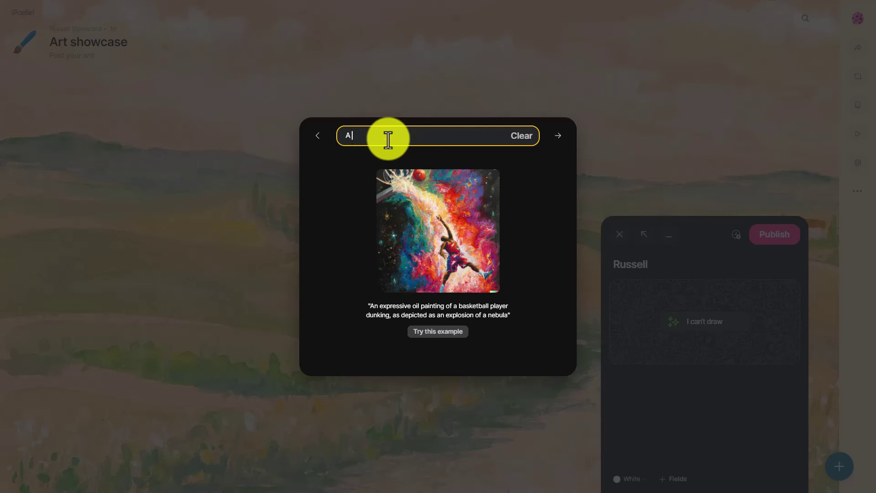
type(" house in the cotswolds with a")
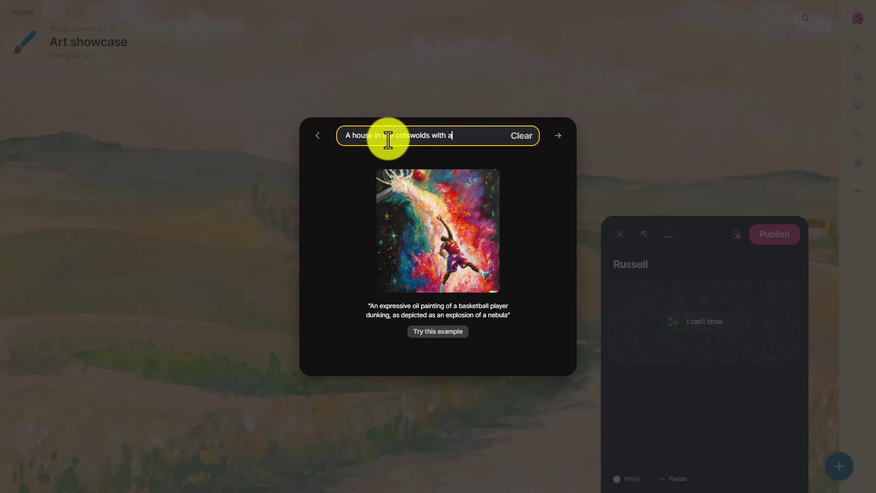
type("al")
key("BackSpace")
key("BackSpace")
type("lot of free and")
key("BackSpace")
key("BackSpace")
key("BackSpace")
key("BackSpace")
key("BackSpace")
key("BackSpace")
key("BackSpace")
type("lowers all around and a river at the front.")
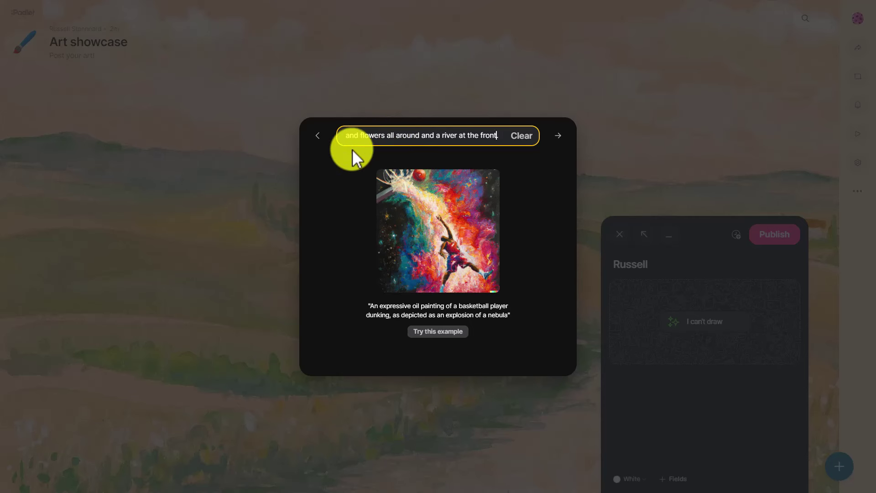
Read back through the full image prompt from its end to its beginning and return to the end
key("Left")
key("Left")
key("Left")
key("Left")
key("Left")
key("Left")
key("Left")
key("Left")
key("Left")
key("Left")
key("Left")
key("Left")
key("Left")
key("Left")
key("Left")
key("Left")
key("Left")
key("Left")
key("Left")
key("Left")
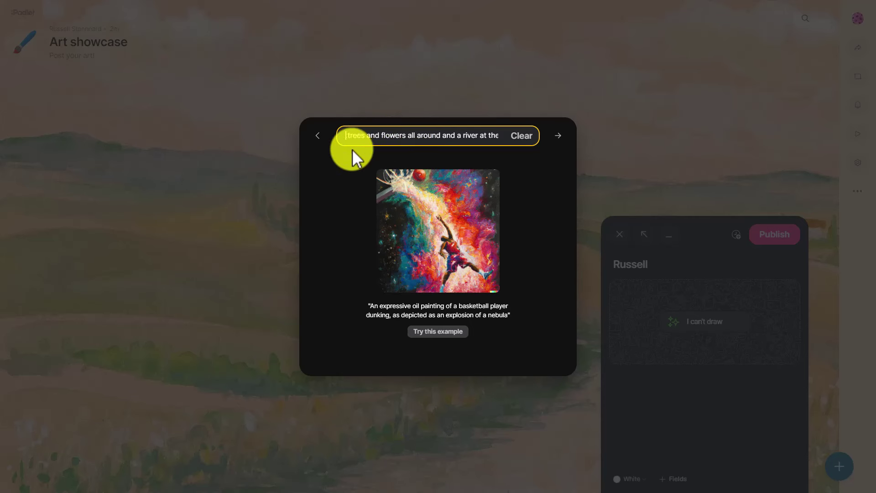
key("Left")
key("Left")
key("Left")
key("Left")
key("Left")
key("Left")
key("Left")
key("Left")
key("Left")
key("Left")
key("Left")
key("Left")
key("Left")
key("Left")
key("Left")
key("Left")
key("Left")
key("Left")
key("Left")
key("Left")
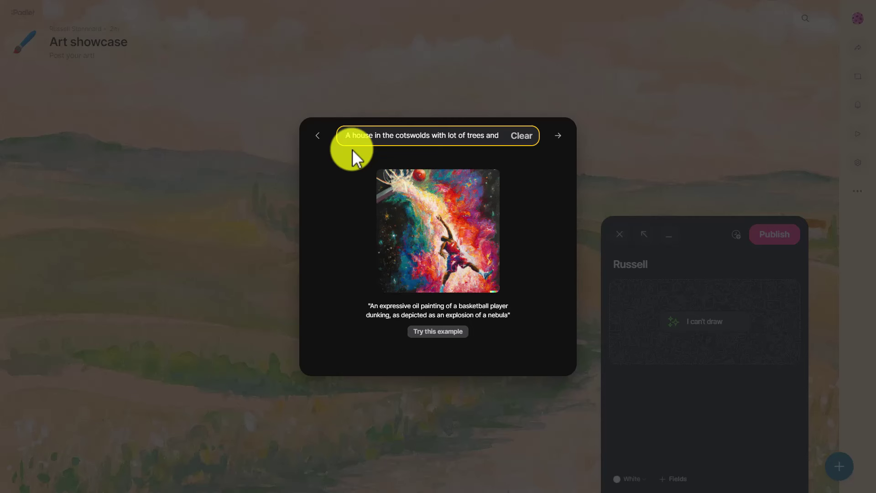
key("Right")
key("Right")
key("Right")
key("Right")
key("Right")
key("Right")
key("Right")
key("Right")
key("Right")
key("Right")
key("Right")
key("Right")
key("Right")
key("Right")
key("Right")
key("Right")
key("Right")
key("Right")
key("Right")
key("Right")
type("d and a river at the front.")
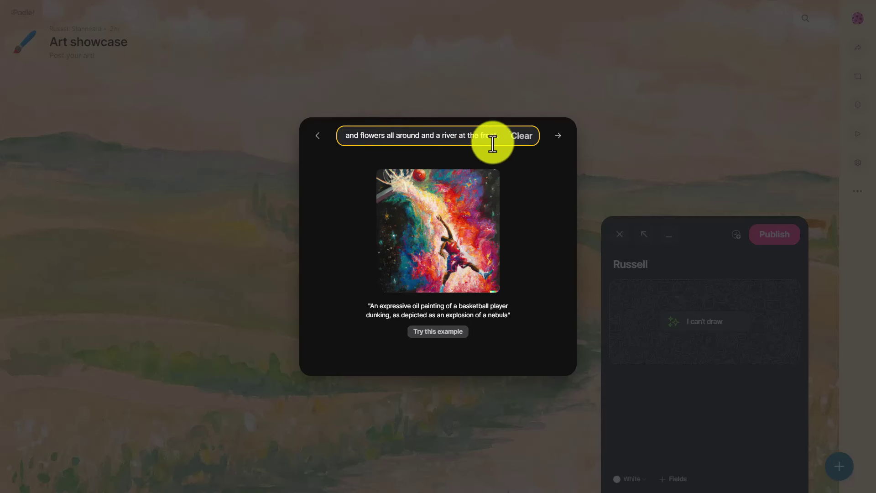
Generate pictures from the prompt and attach the one showing a house beside a river with a stone bridge
left_click(558, 137)
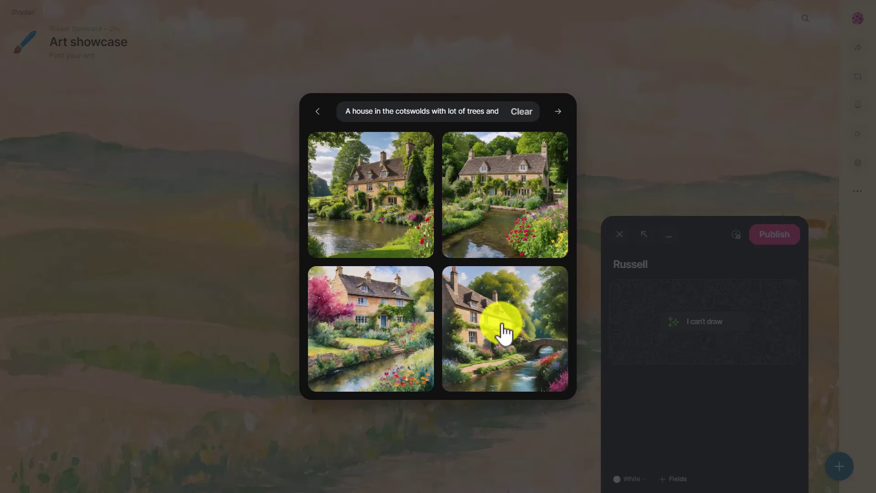
left_click(533, 351)
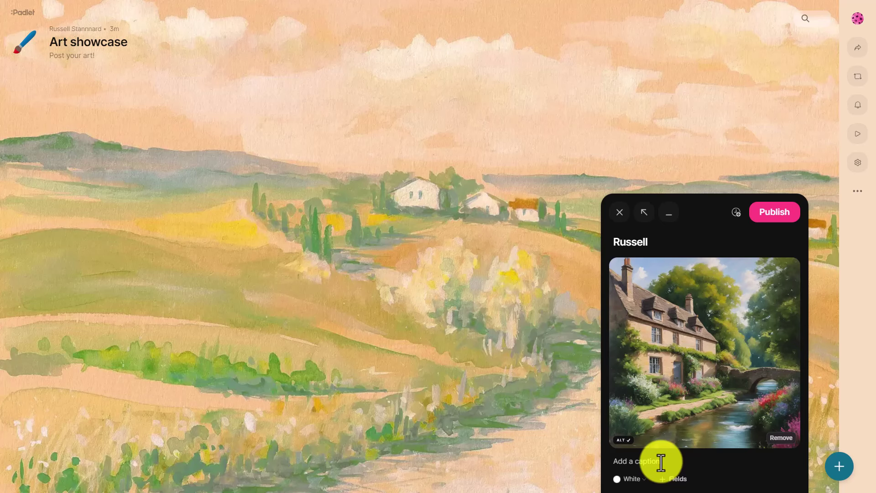
Caption the picture "My house in the cotswolds" and publish the post
type("My house in the ctotw")
key("BackSpace")
type("swold")
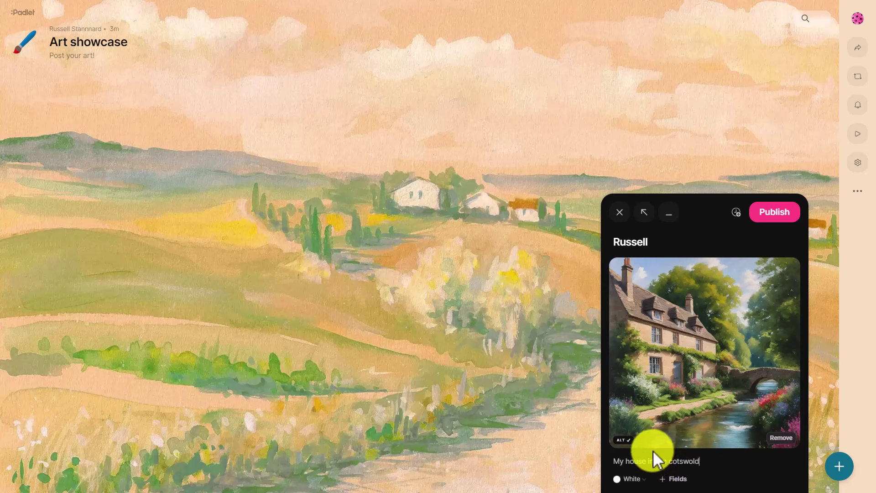
type("s")
left_click(767, 215)
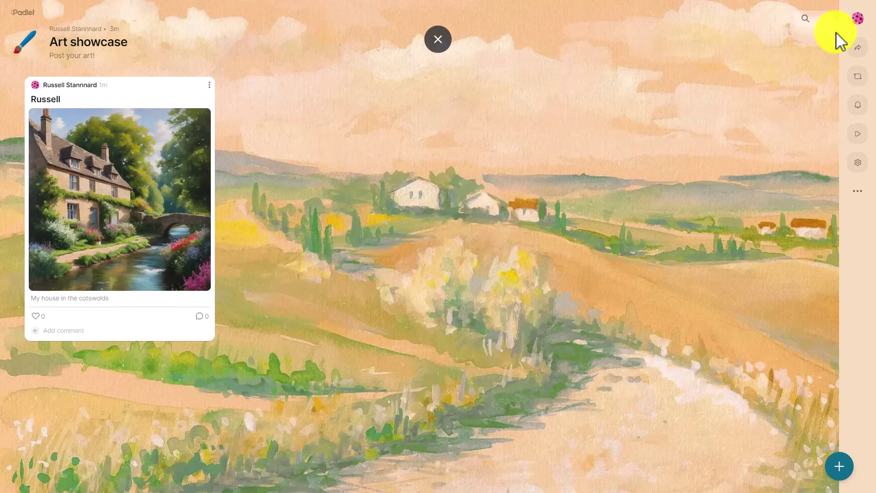
Display the Art showcase board's QR code from the sharing options and close them again
left_click(858, 49)
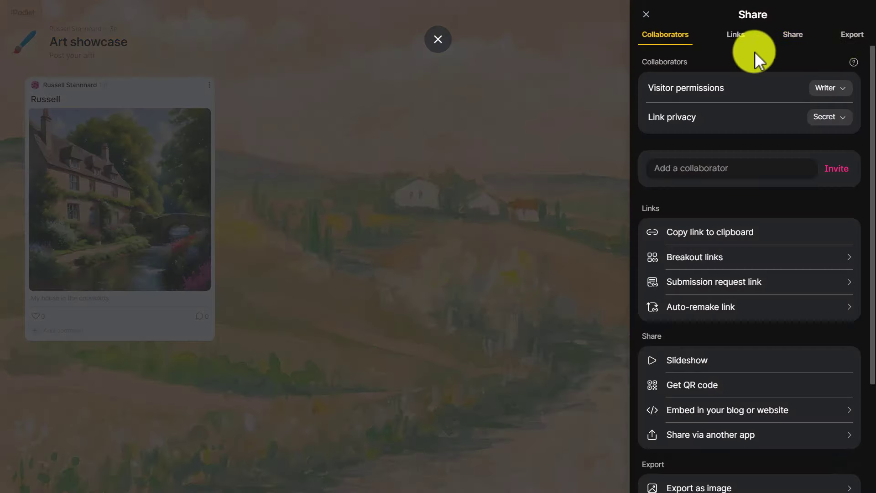
left_click(743, 37)
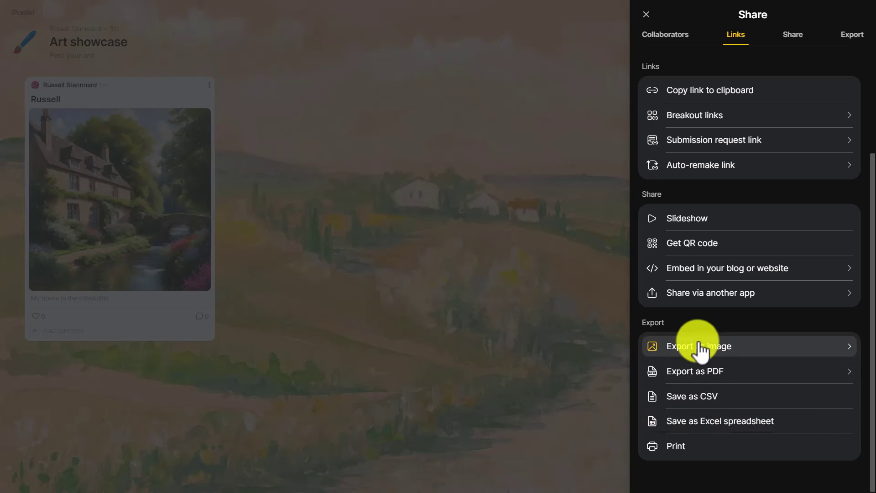
left_click(692, 247)
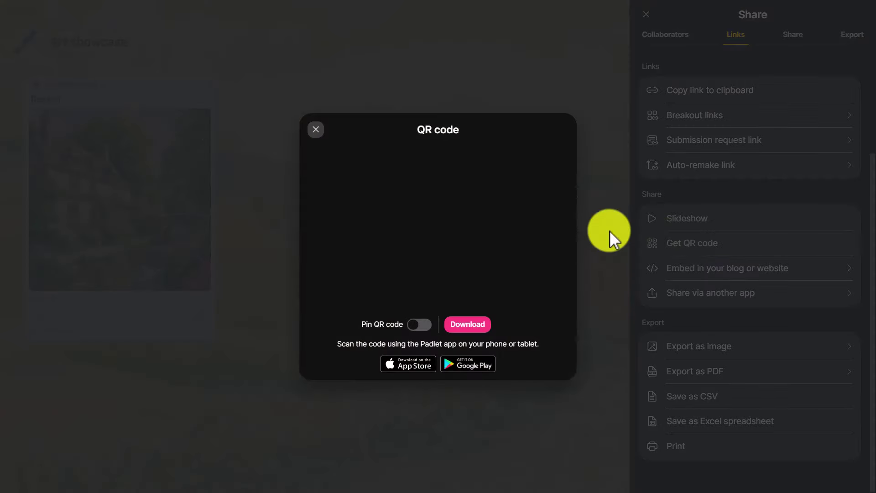
left_click(315, 130)
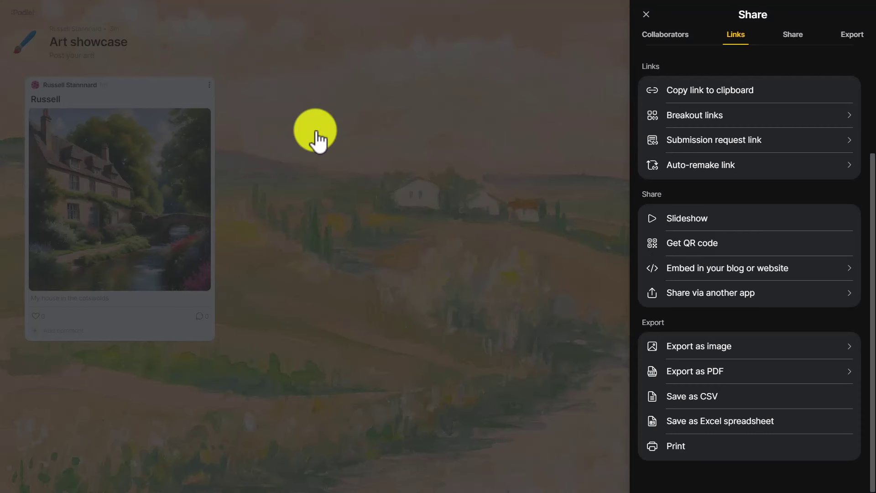
left_click(647, 14)
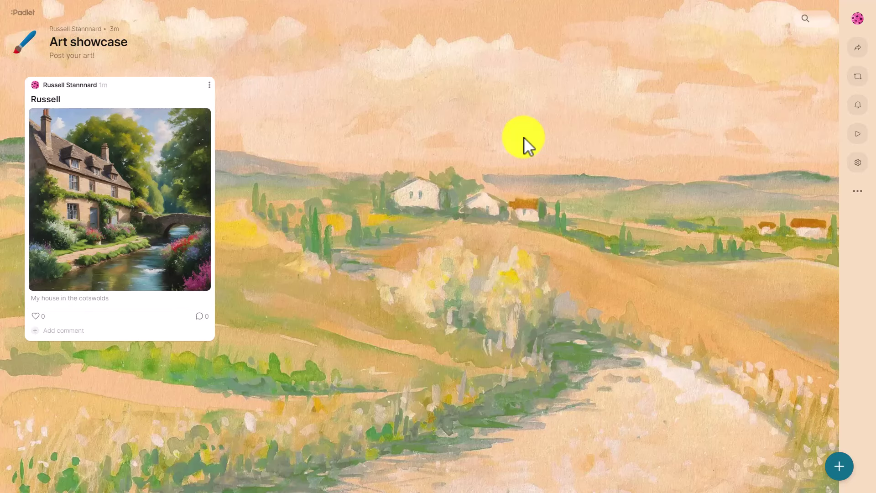
Turn viewer comments off and back on in the Art showcase board's settings
left_click(859, 164)
scroll(859, 192, "down", 5)
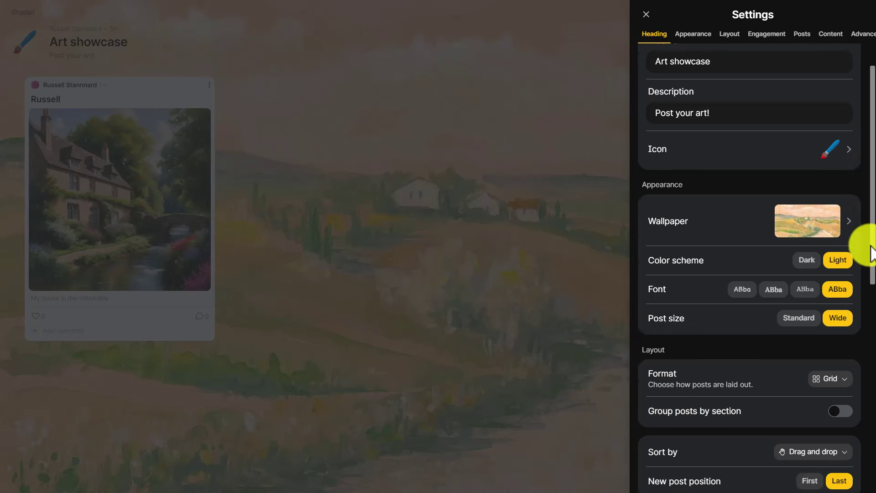
scroll(873, 316, "down", 3)
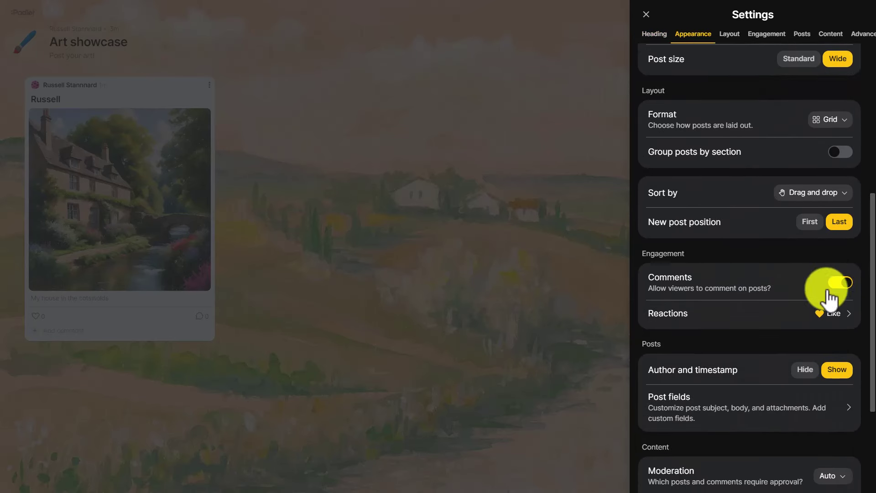
left_click(835, 284)
left_click(844, 284)
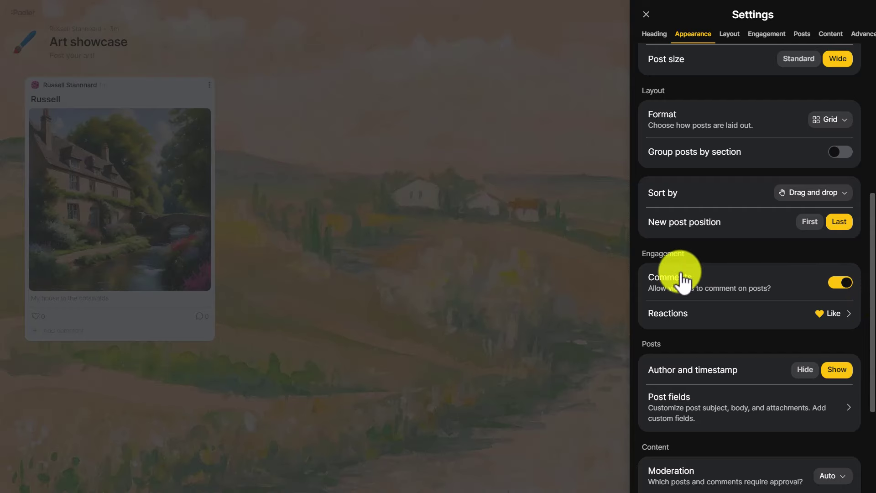
Review the reaction types available for the board's posts, keep Like, and close the settings
left_click(834, 318)
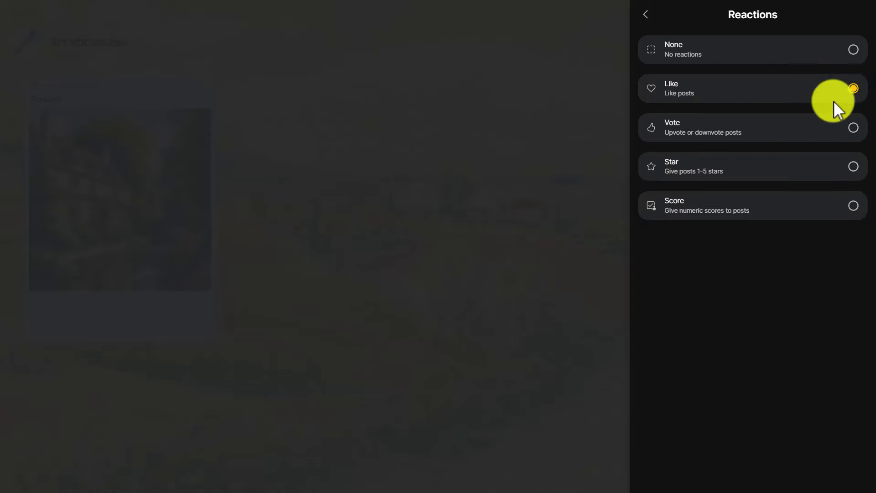
left_click(647, 17)
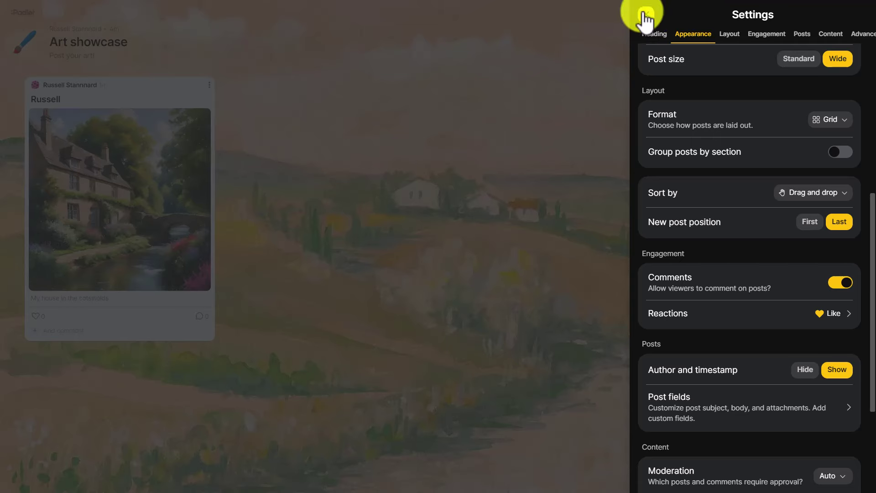
left_click(646, 14)
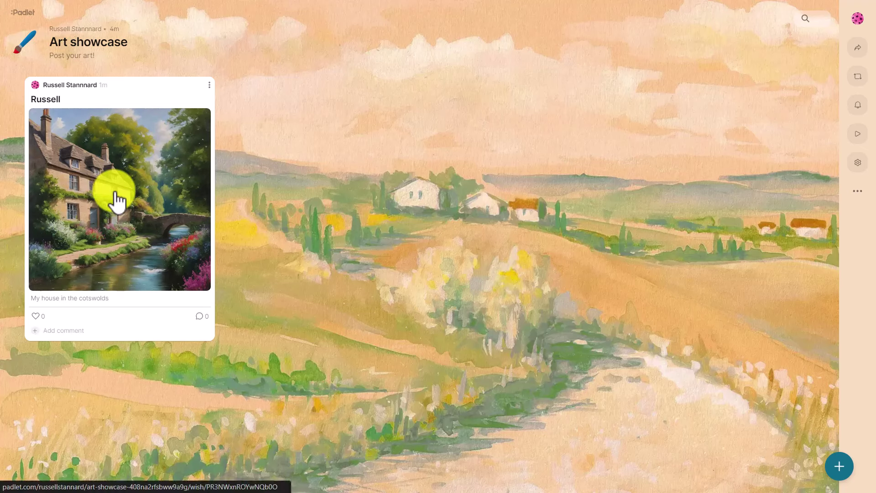
Write the comment "This is a great picture" under the cottage picture post
left_click(73, 331)
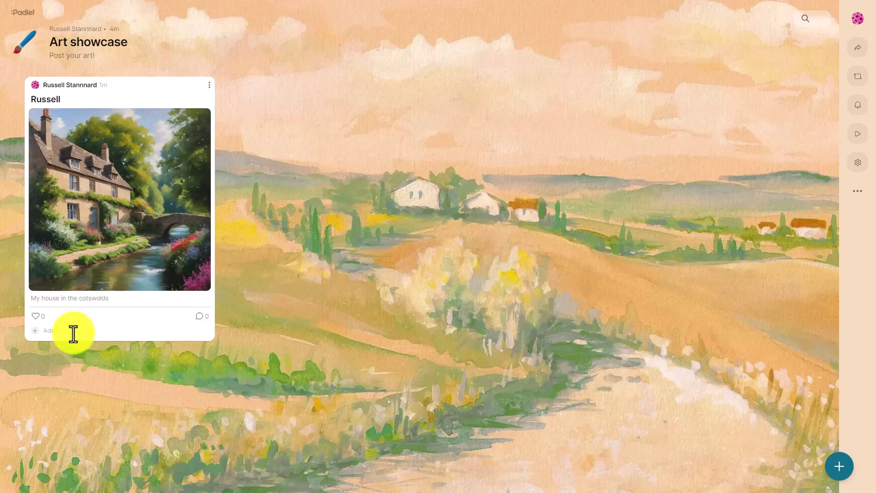
type("This is a great p")
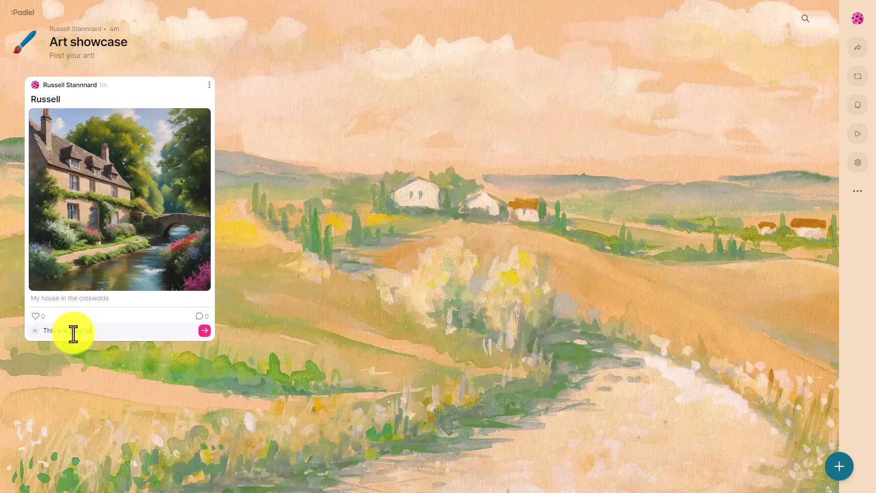
type("icture")
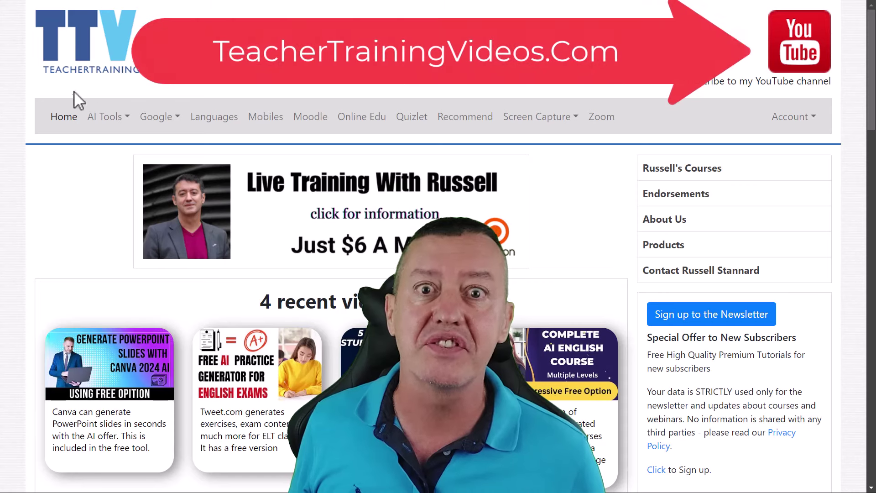
Switch to the TeacherTrainingVideos website and show its AI Tools categories
left_click(91, 118)
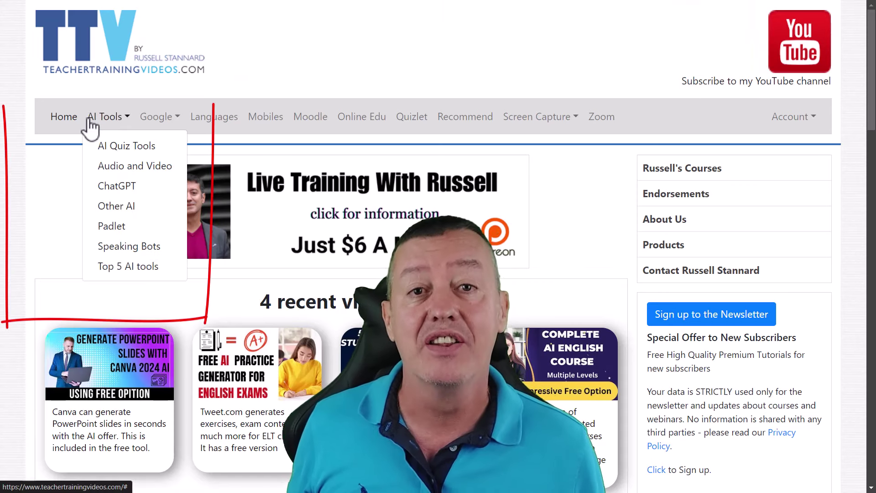